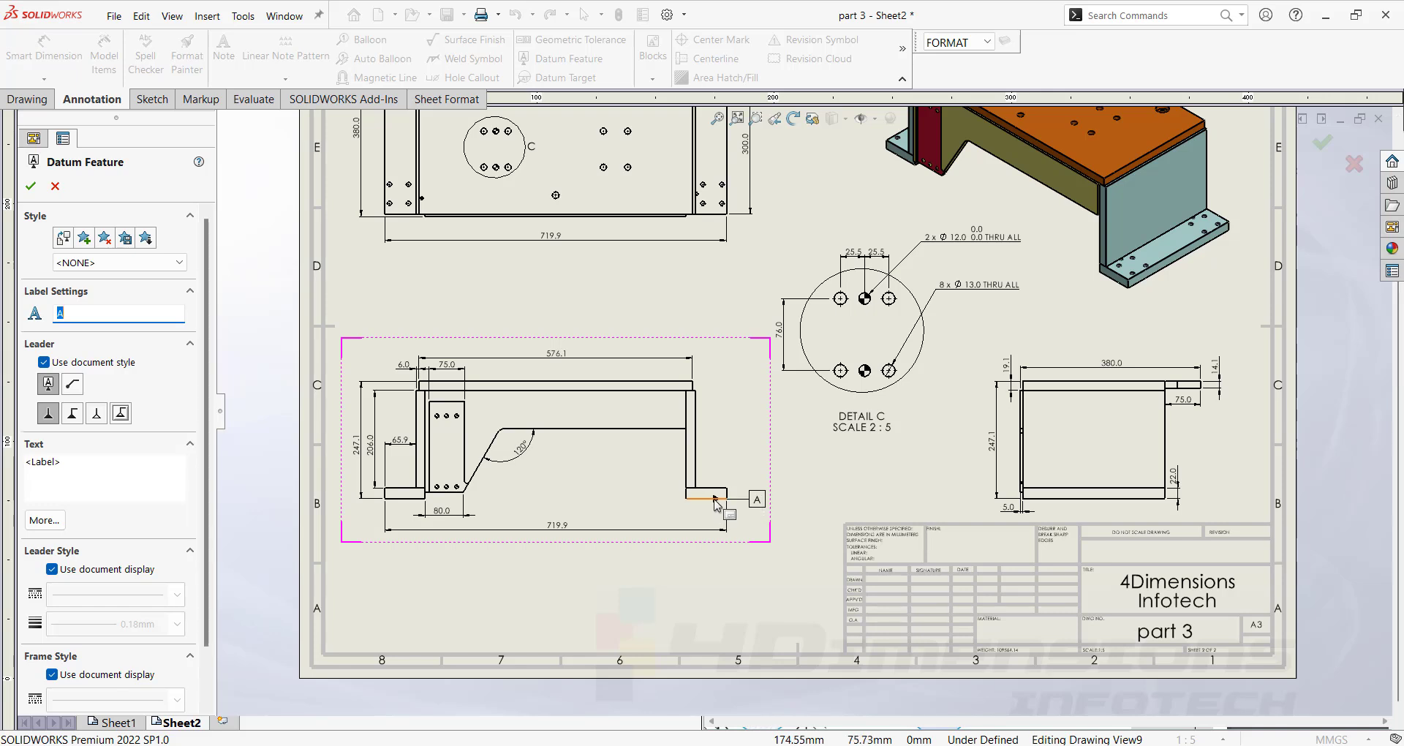
# - Place datum feature A on the right foot's bottom edge and datum B on the right leg's outer vertical edge in the front view
pyautogui.click(687, 499)
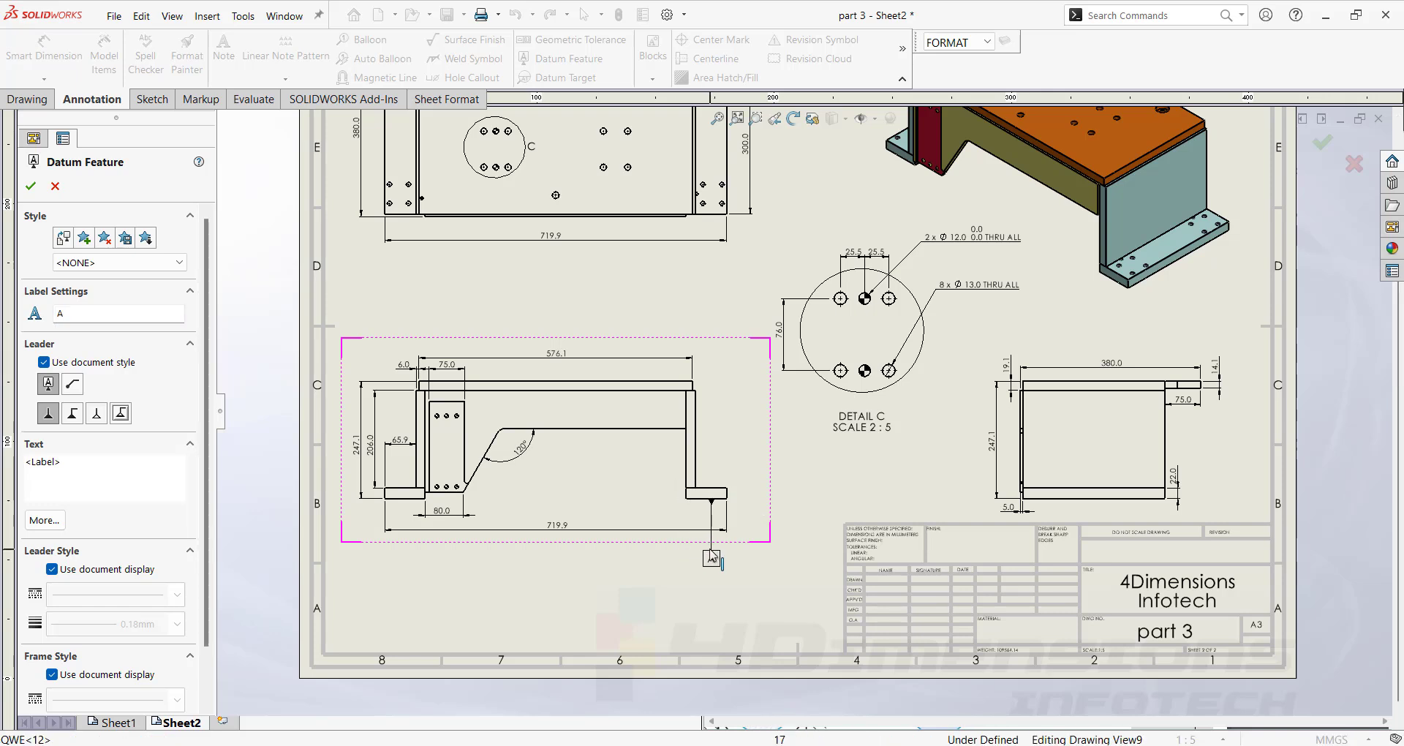
pyautogui.click(719, 557)
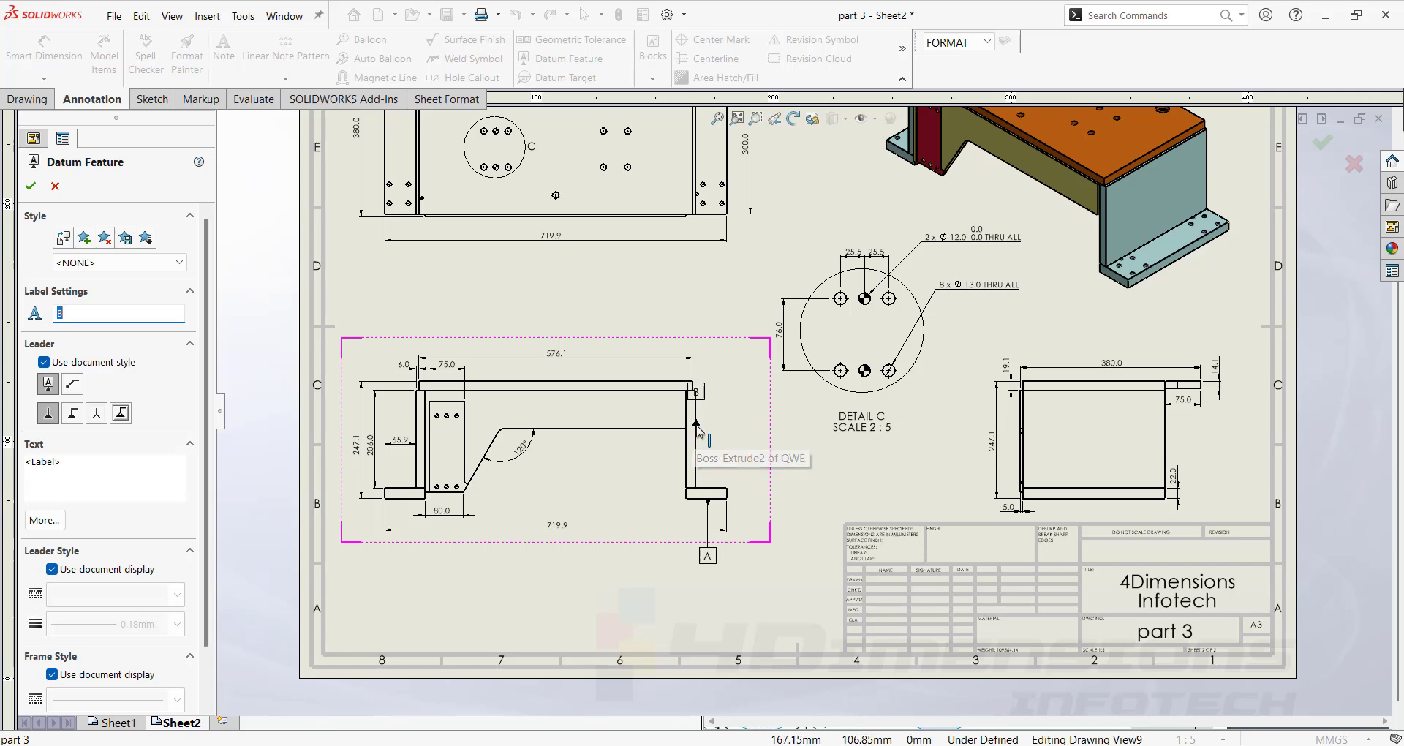
pyautogui.scroll(-3, 696, 435)
pyautogui.click(760, 400)
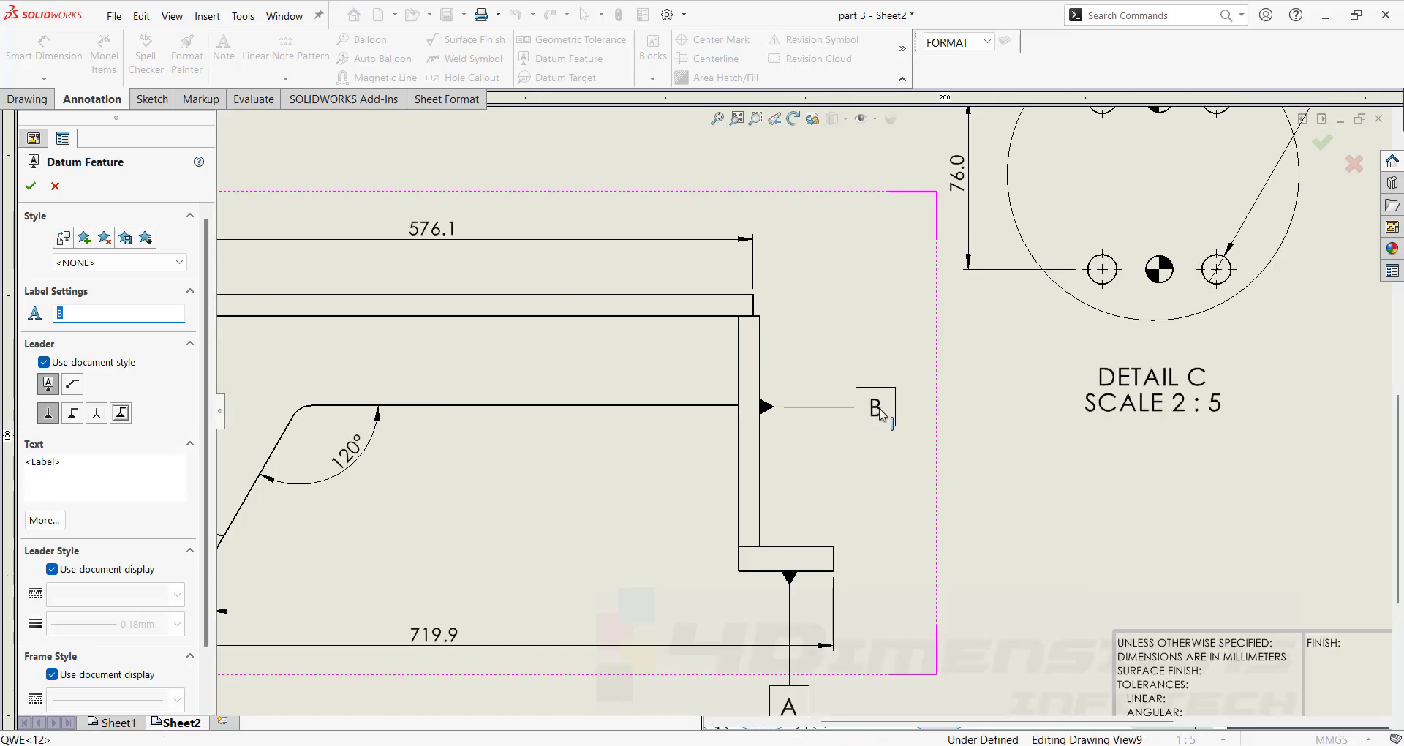
pyautogui.click(878, 407)
# - Place datum feature C below the lower edge of the plate in the top view and finish adding datums
pyautogui.scroll(3, 843, 464)
pyautogui.scroll(2, 848, 431)
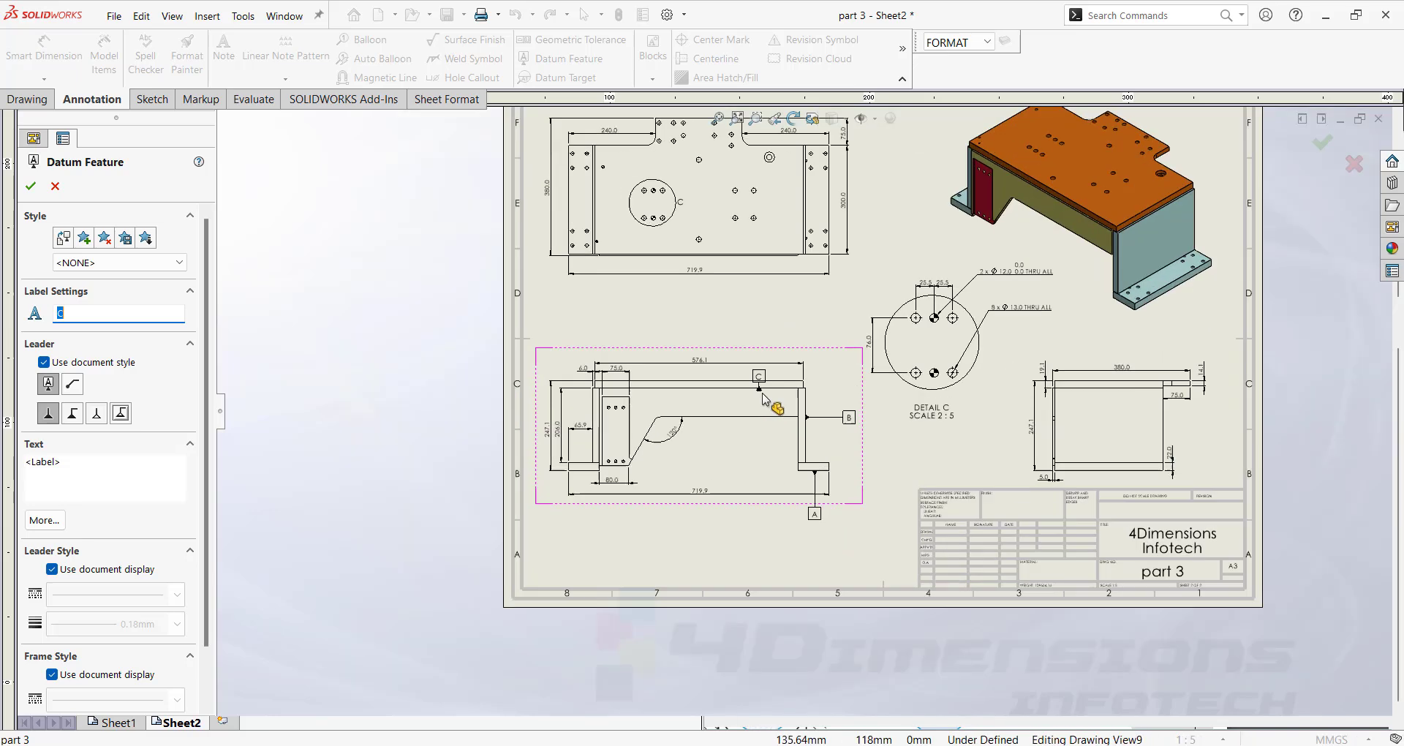
pyautogui.scroll(-2, 764, 384)
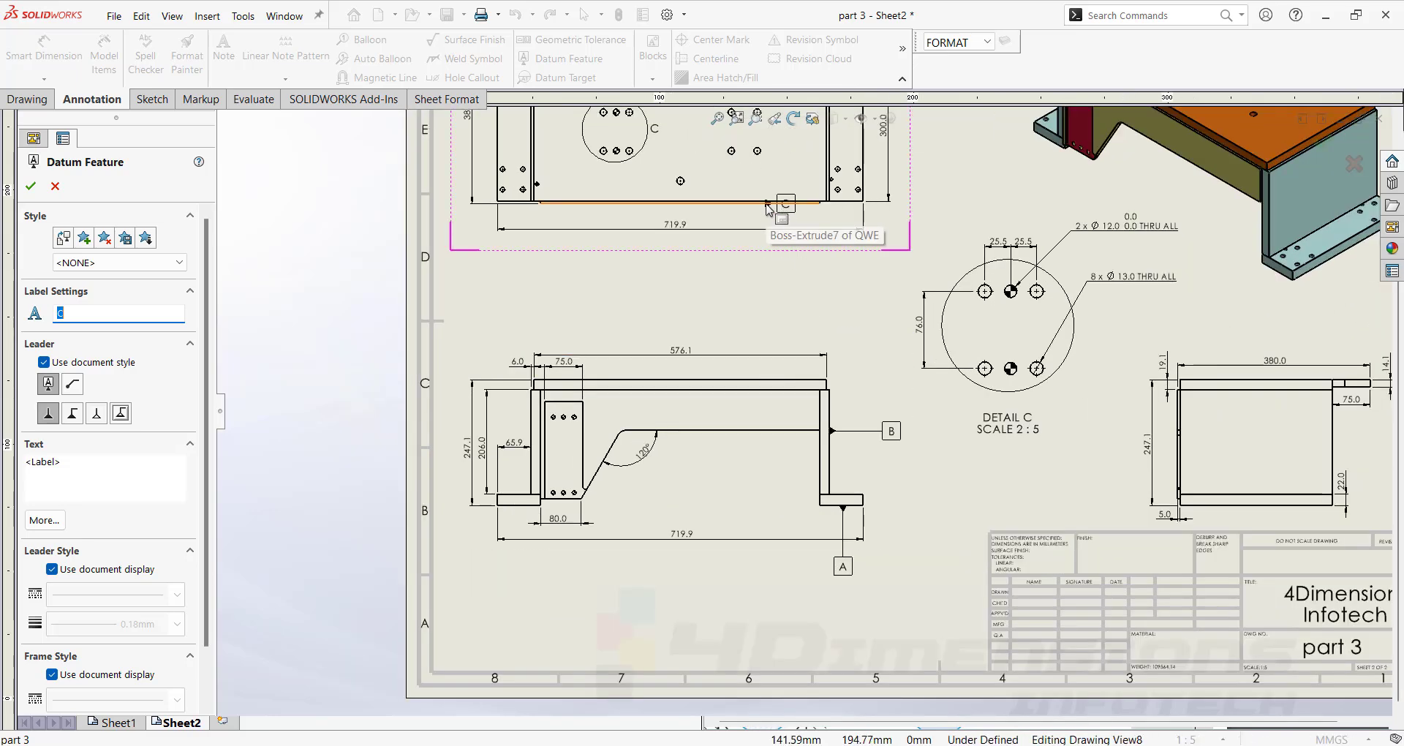
pyautogui.click(761, 204)
pyautogui.click(759, 267)
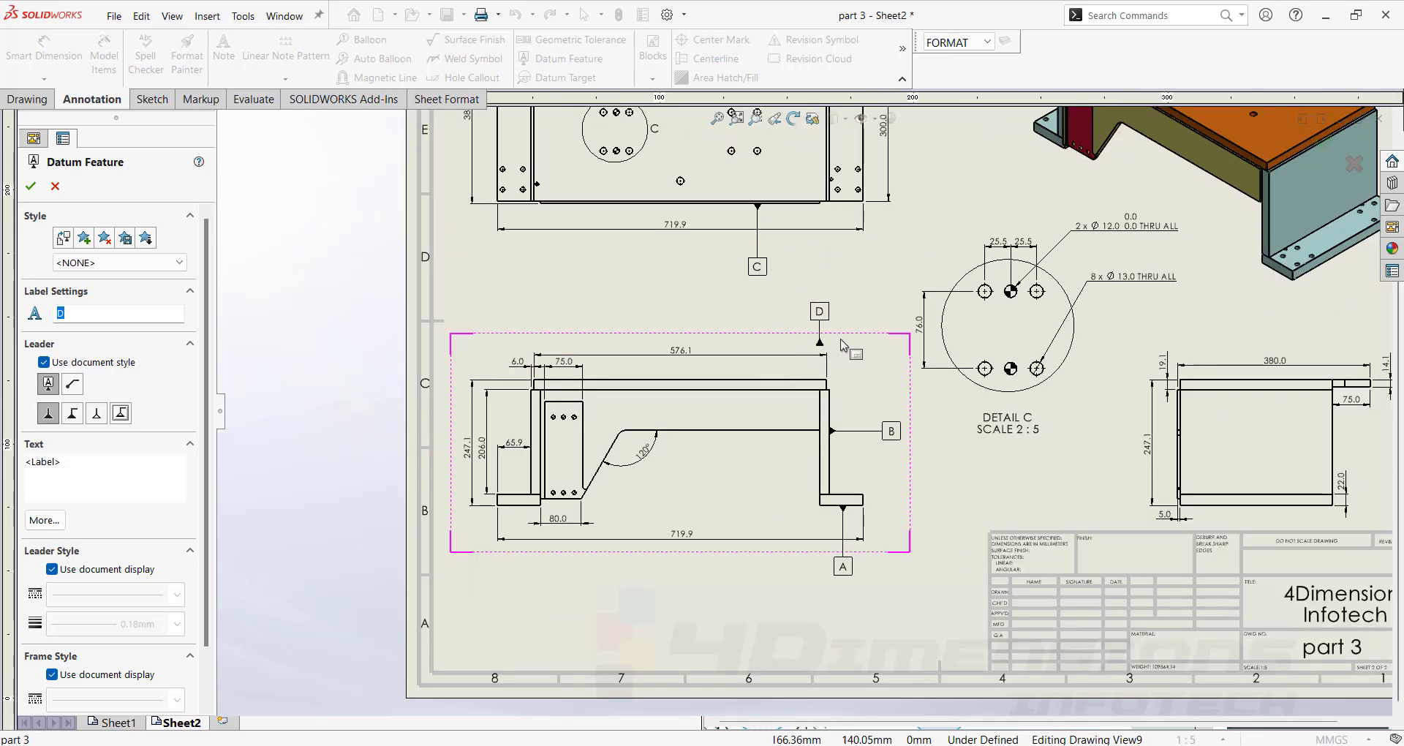
pyautogui.scroll(3, 805, 351)
pyautogui.press('Escape')
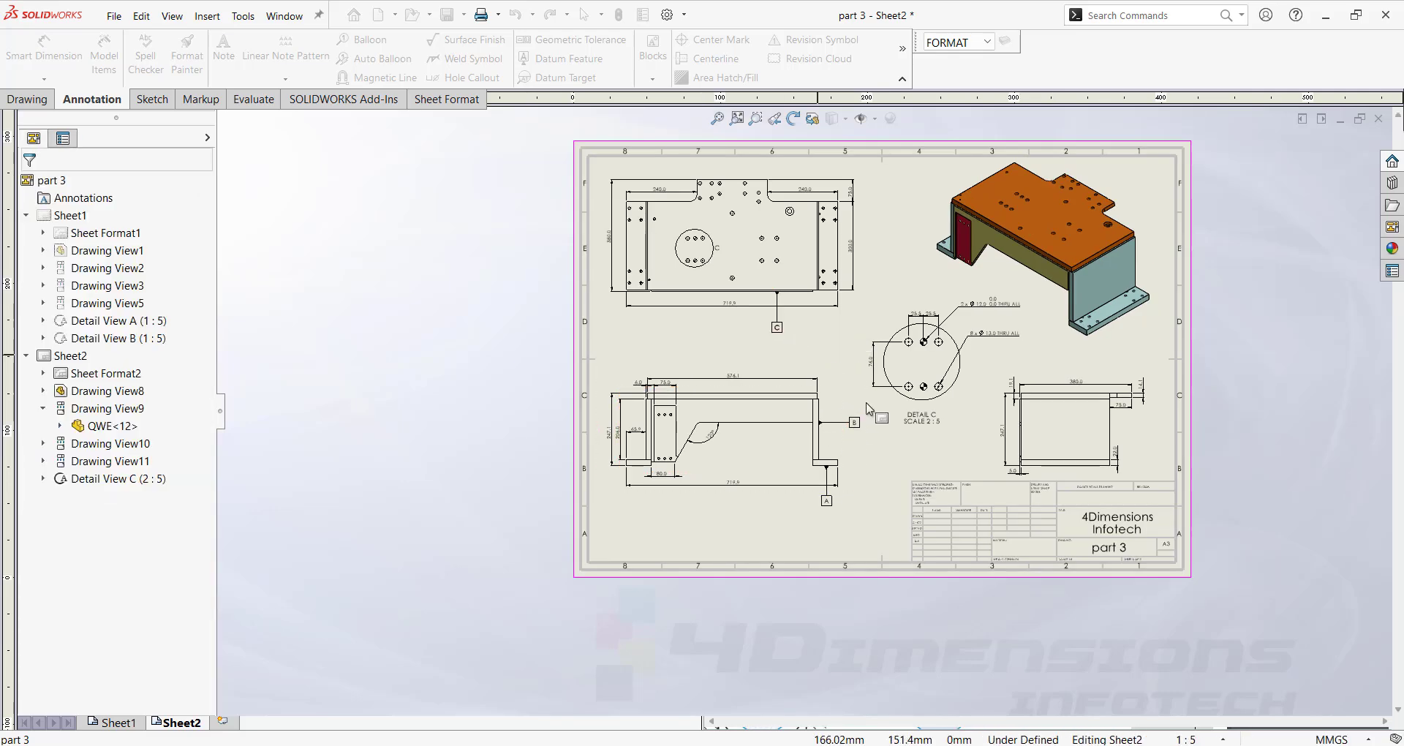
# - Attach a geometric tolerance frame to the right leg's outer vertical edge, just below datum B in the front view
pyautogui.scroll(-1, 874, 410)
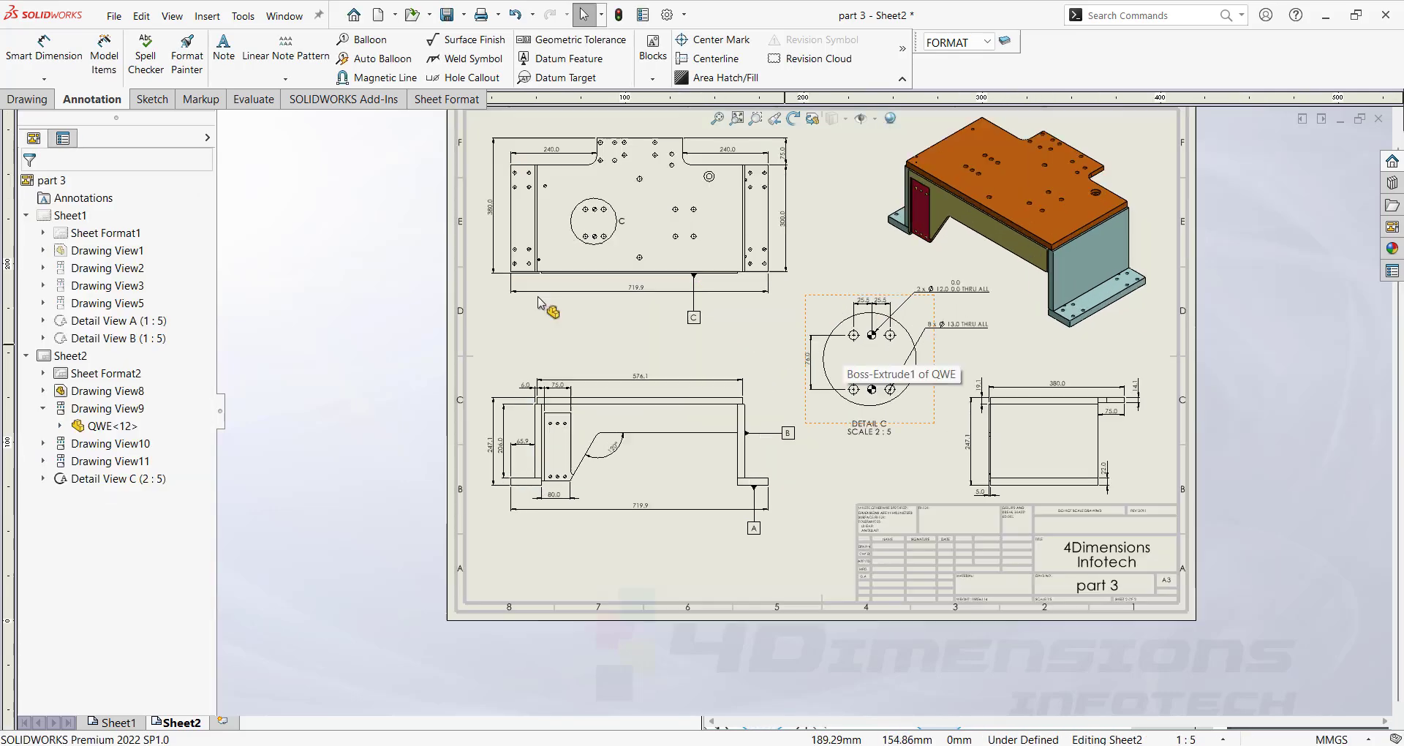
pyautogui.click(564, 46)
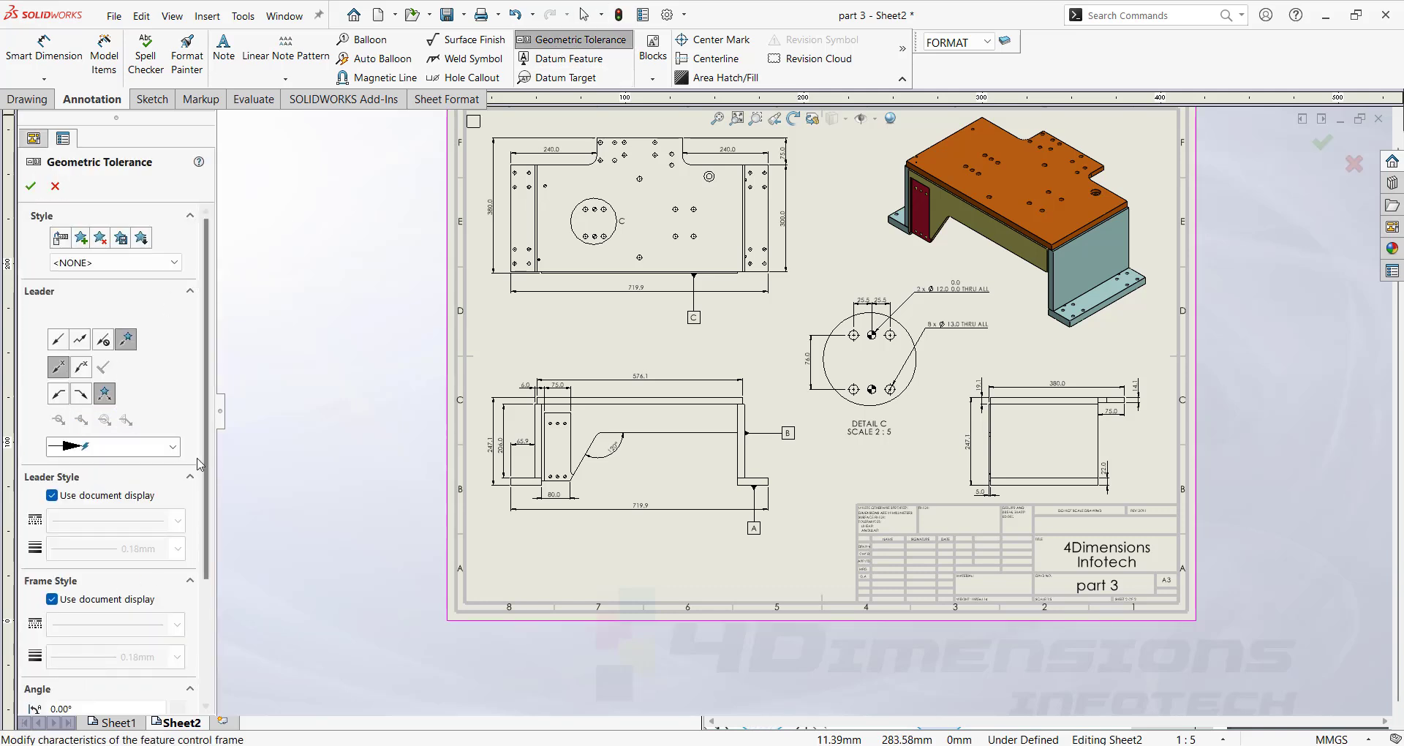
pyautogui.scroll(-3, 777, 526)
pyautogui.scroll(-4, 781, 494)
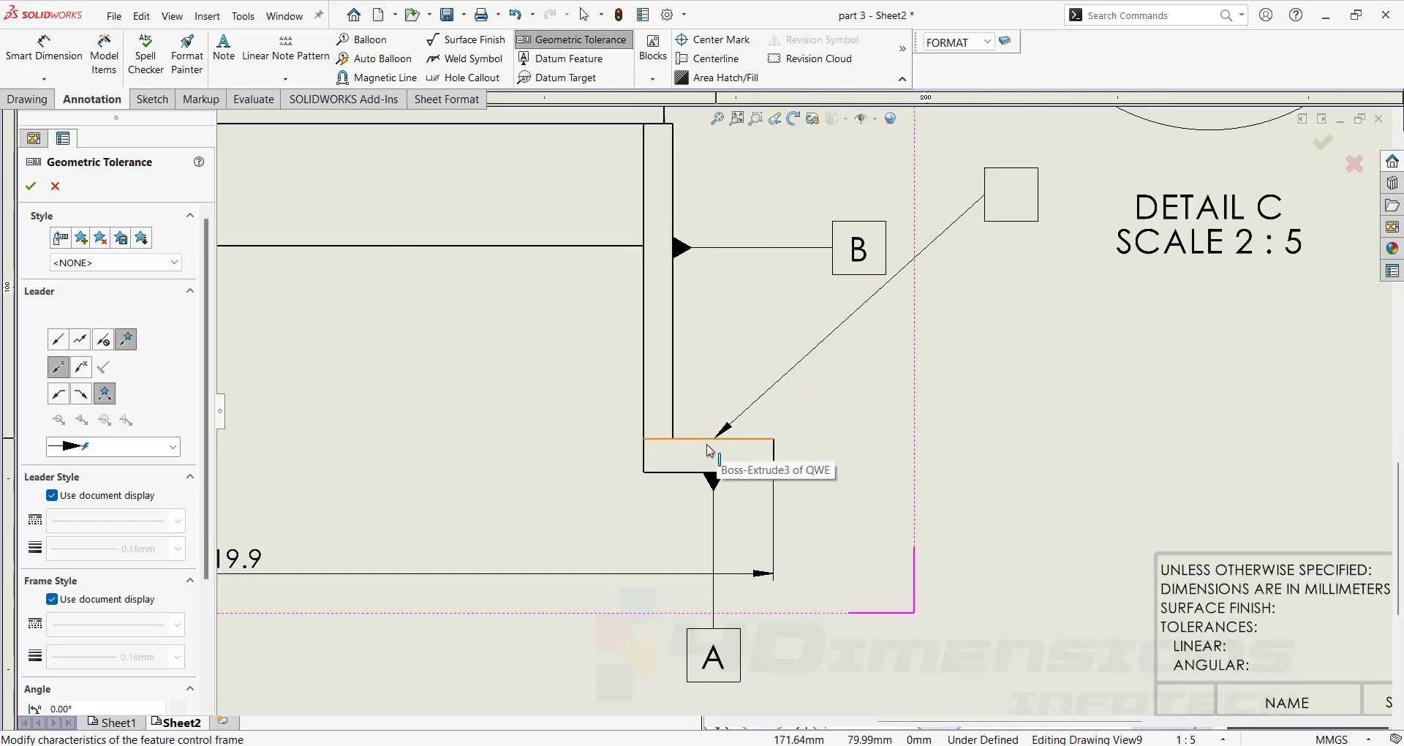
pyautogui.click(676, 335)
pyautogui.click(973, 325)
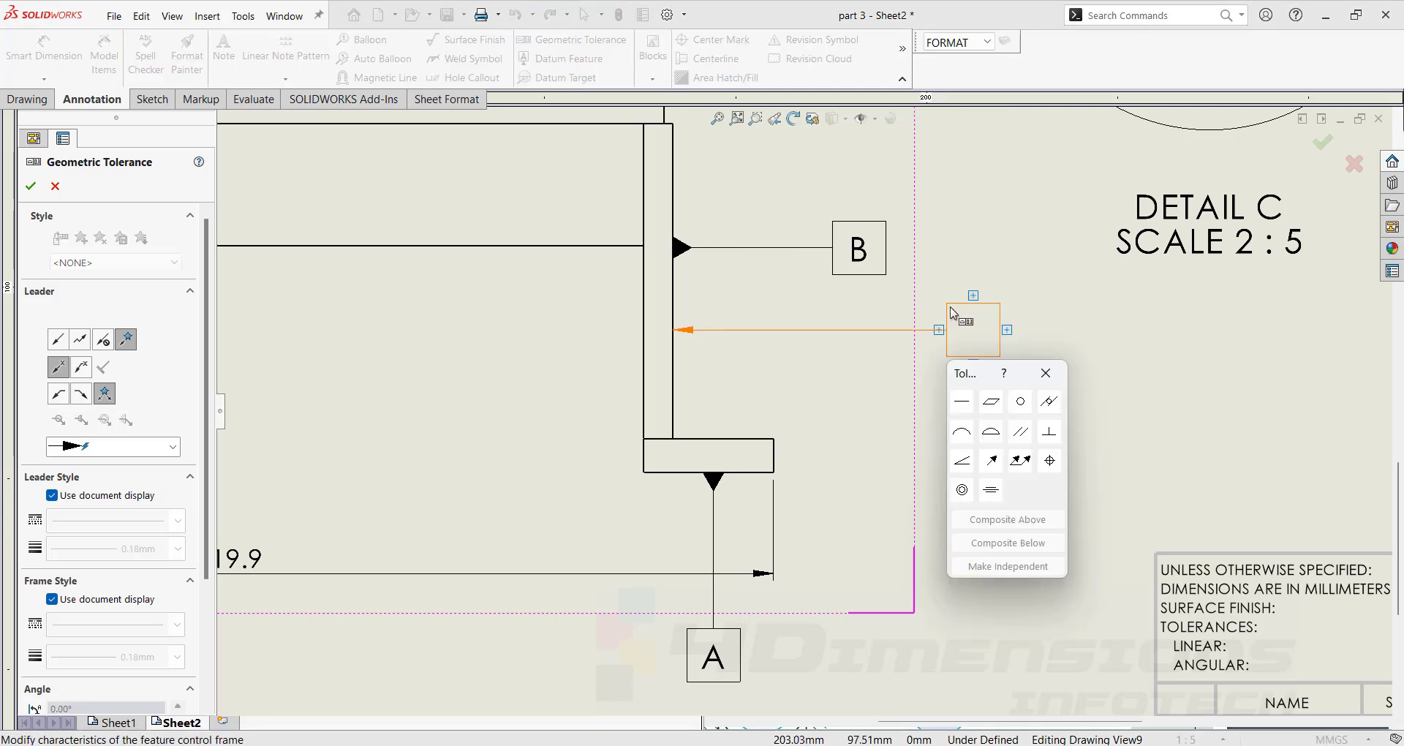
pyautogui.click(1049, 433)
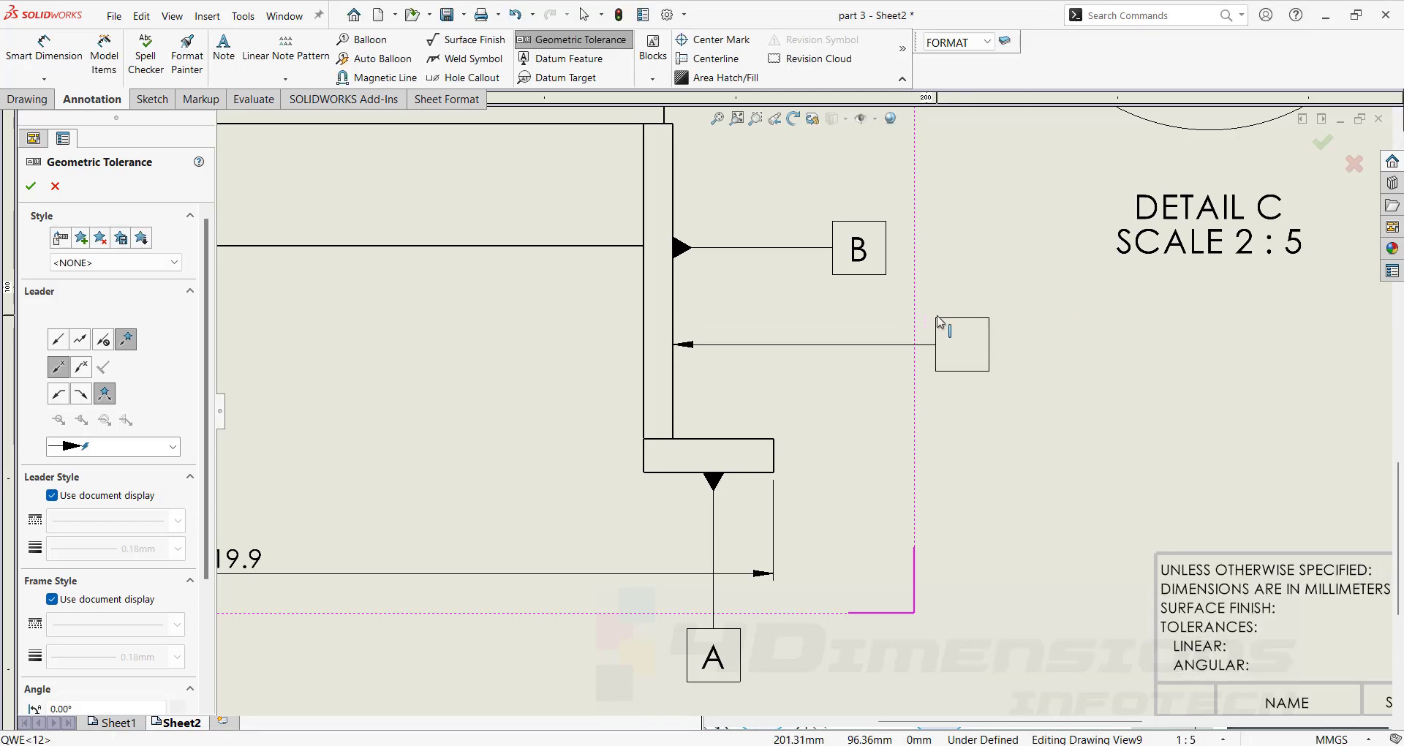
pyautogui.click(937, 317)
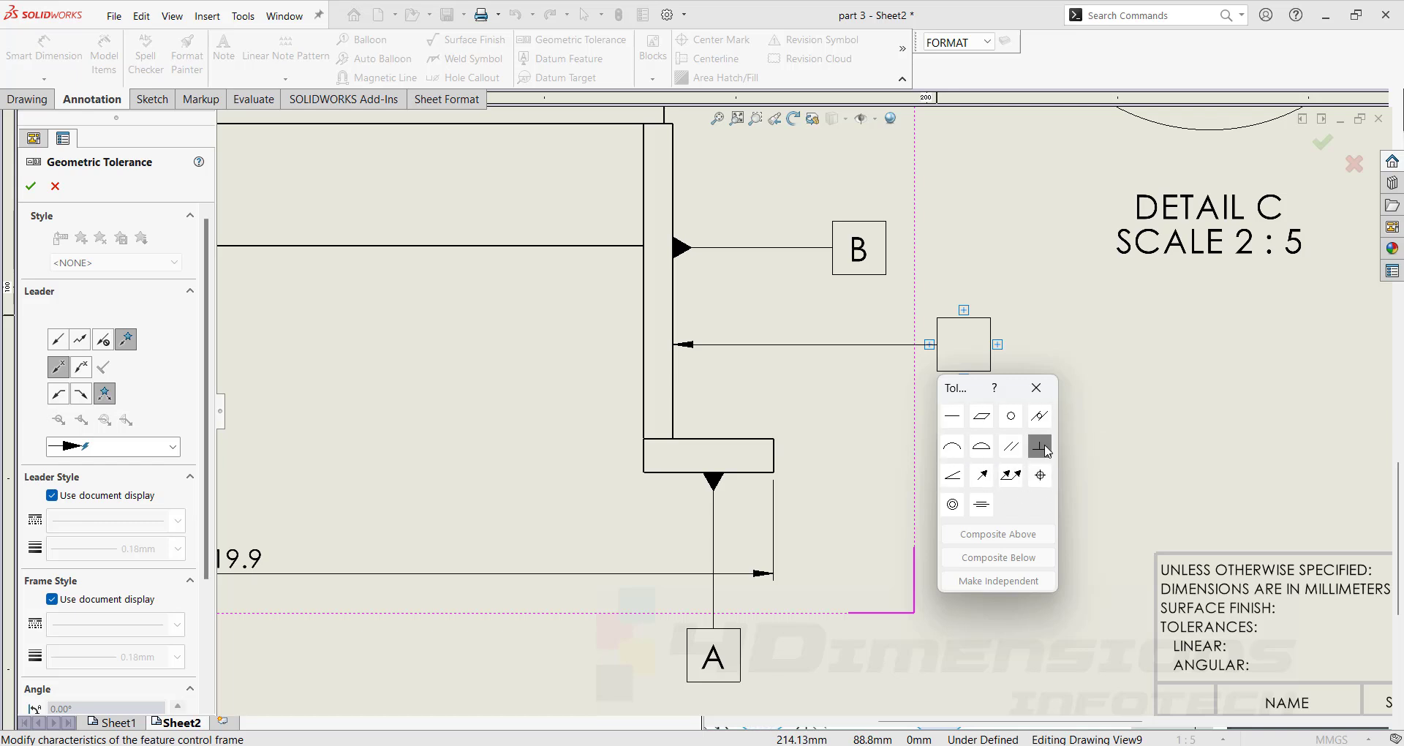
# - Define the frame as a perpendicularity tolerance of 0.2 relative to datum A
pyautogui.click(1040, 446)
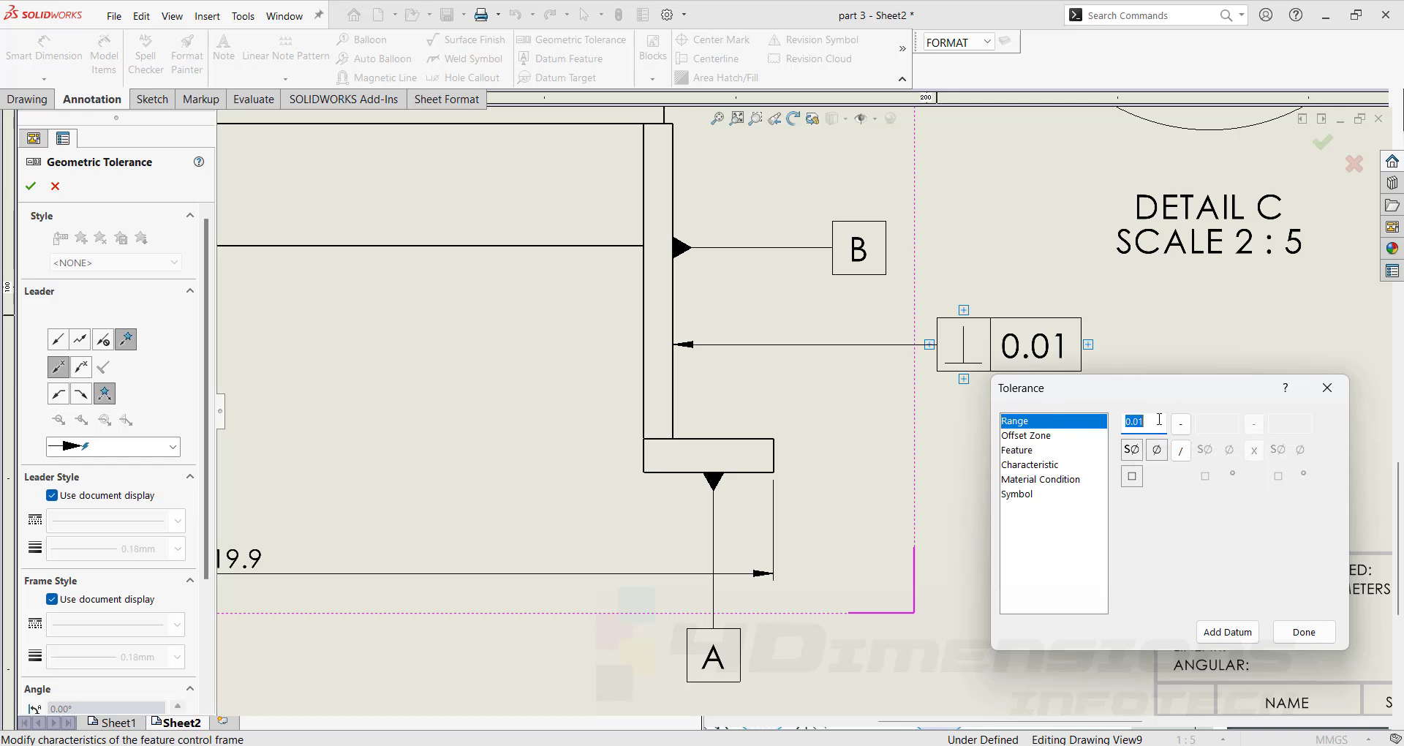
pyautogui.write('0')
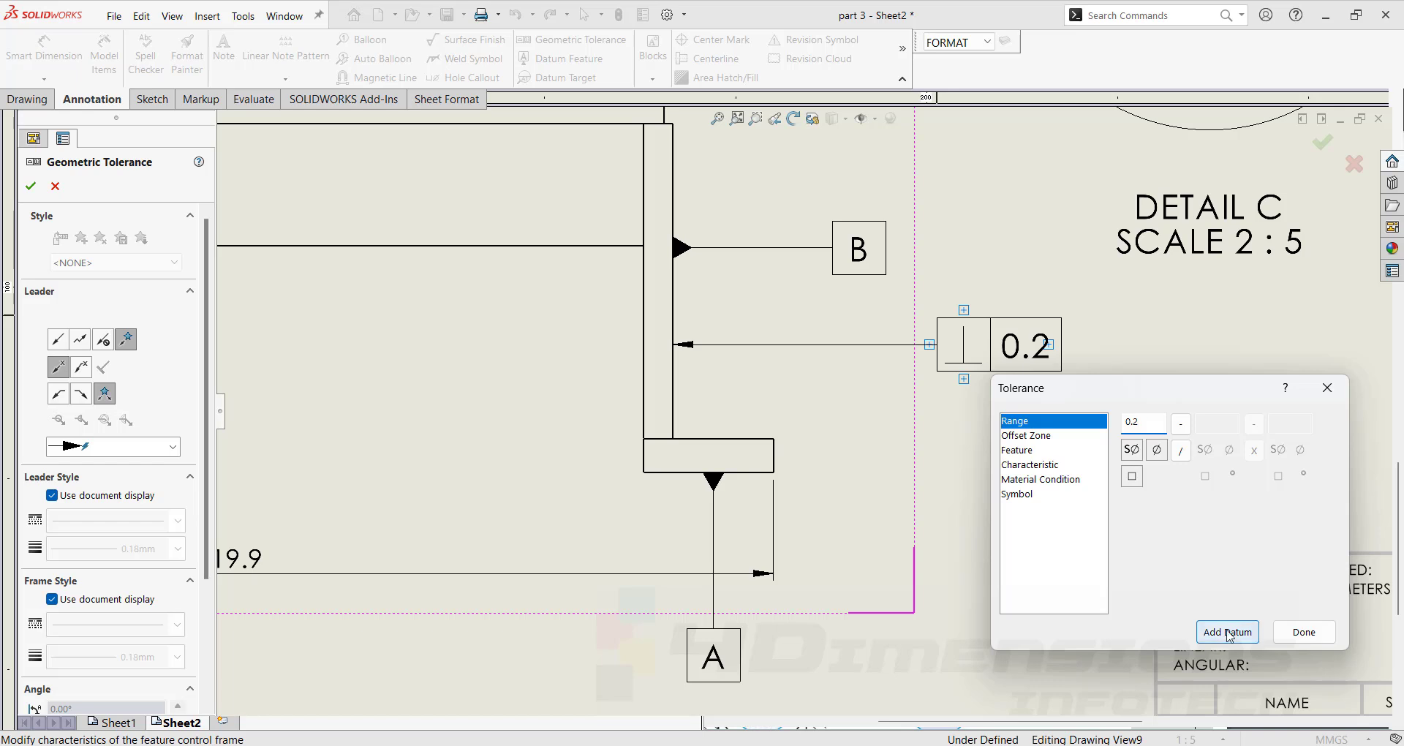
pyautogui.click(1227, 632)
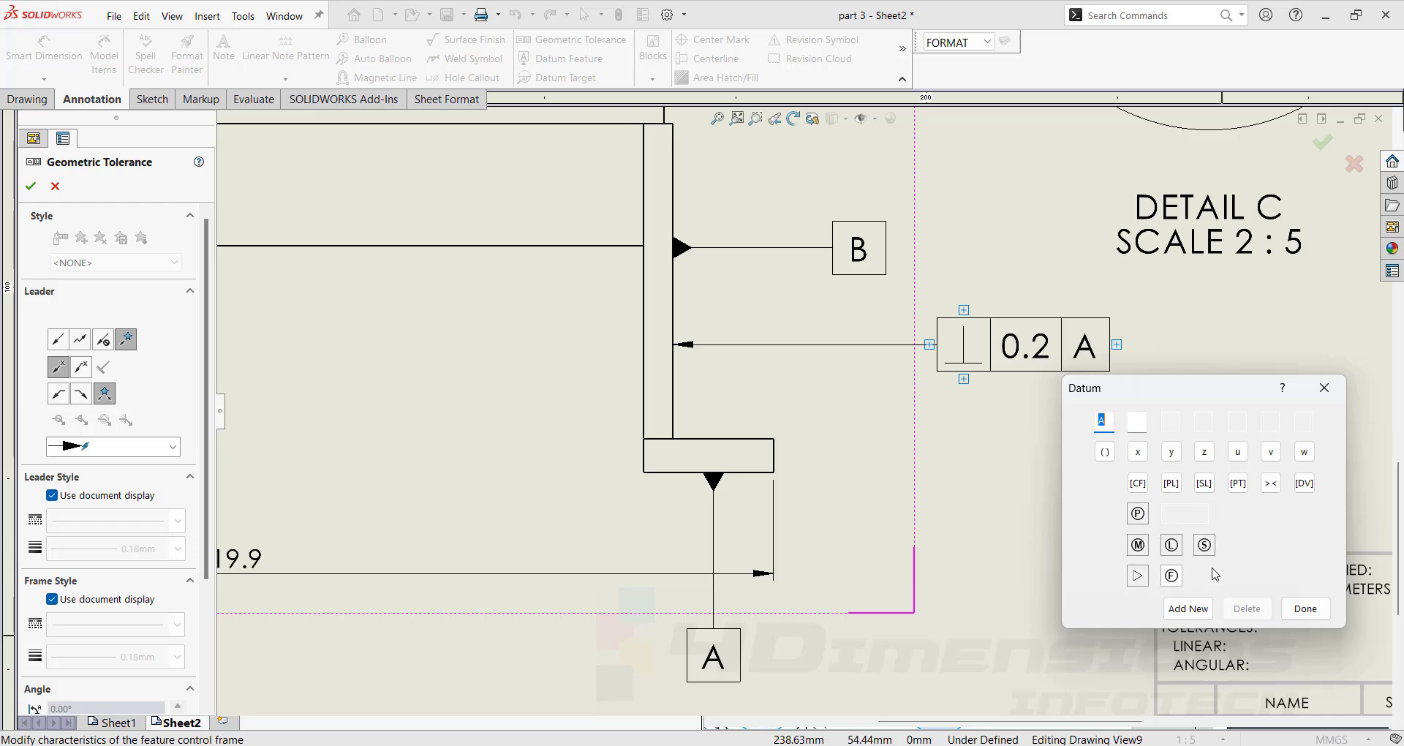
pyautogui.click(1306, 608)
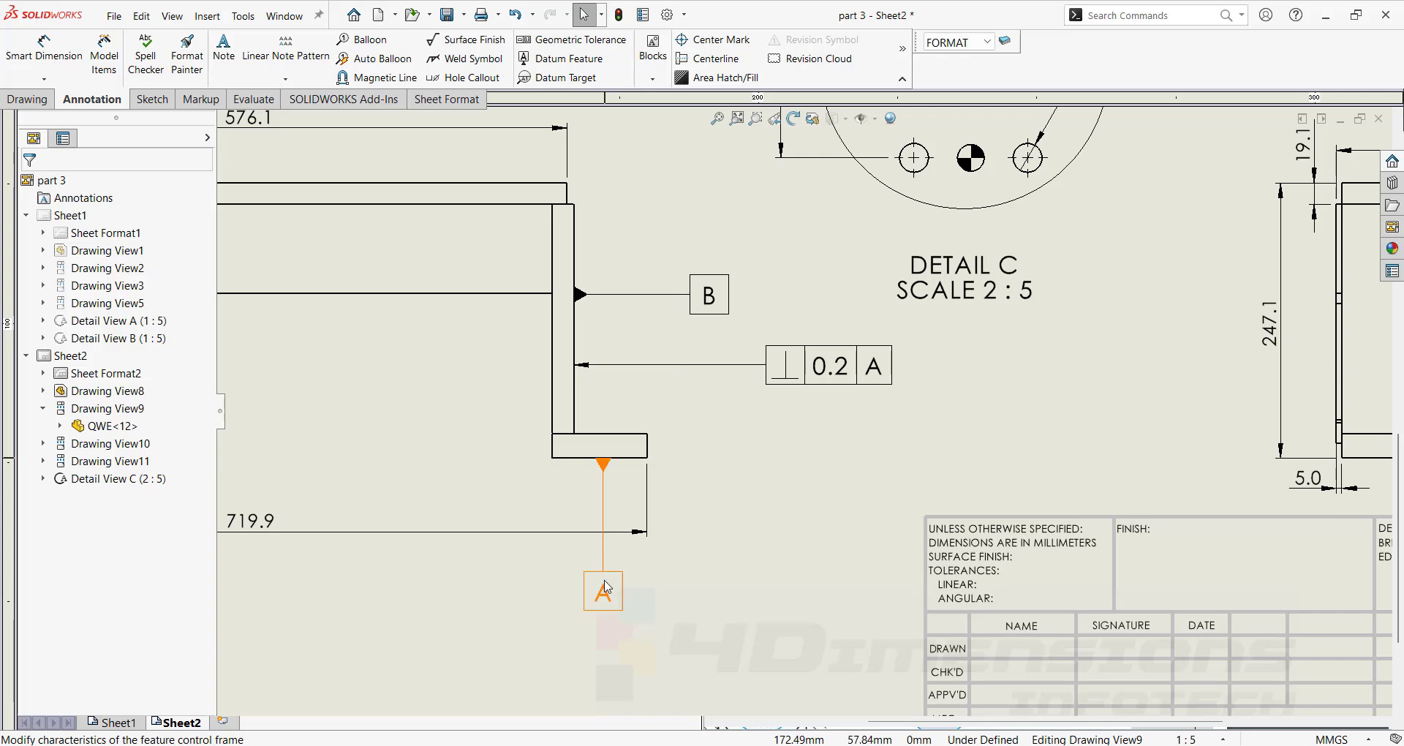
pyautogui.click(795, 495)
# - Attach a geometric tolerance frame to the lower centre hole in the top view, placing it below the 719.9 dimension
pyautogui.scroll(5, 834, 525)
pyautogui.scroll(-1, 721, 258)
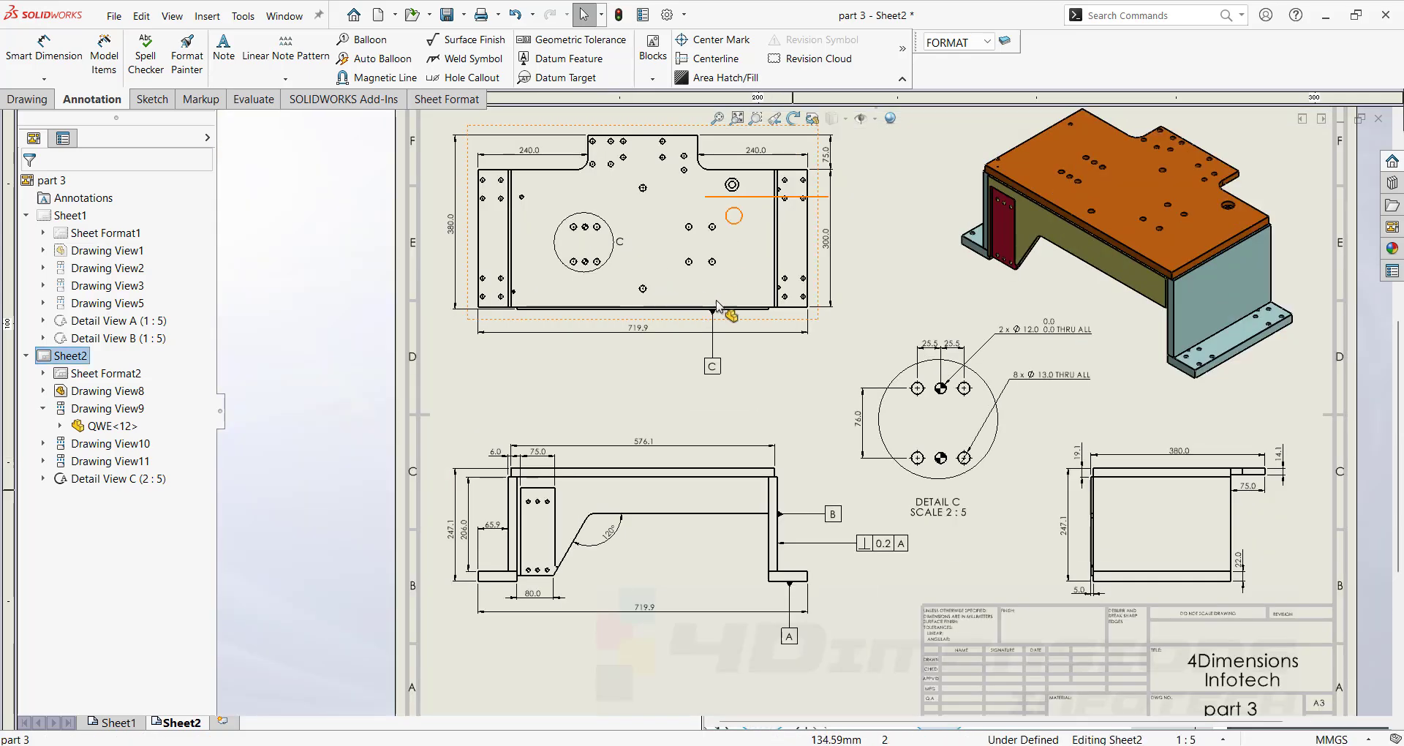
pyautogui.scroll(-2, 716, 302)
pyautogui.scroll(-2, 634, 422)
pyautogui.moveTo(632, 422); pyautogui.dragTo(877, 358, button='middle')
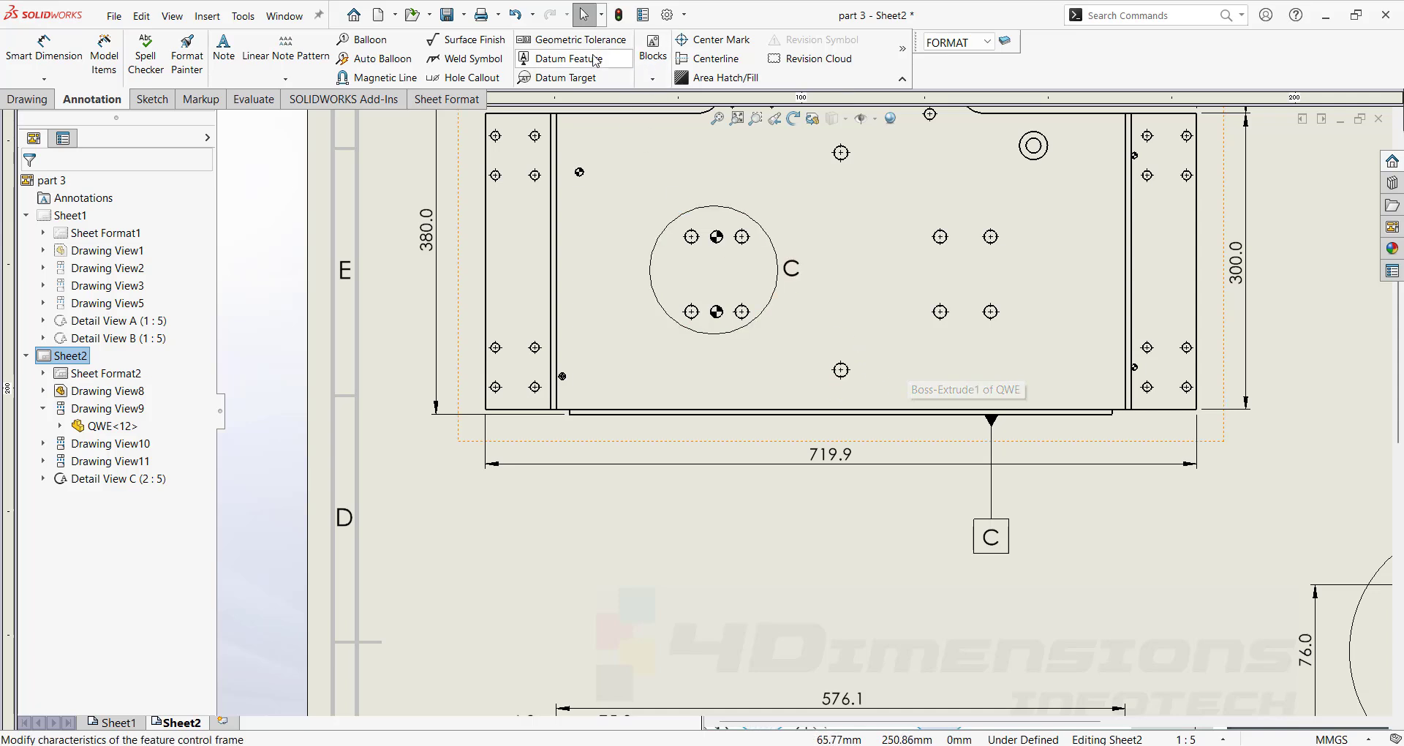
pyautogui.click(570, 49)
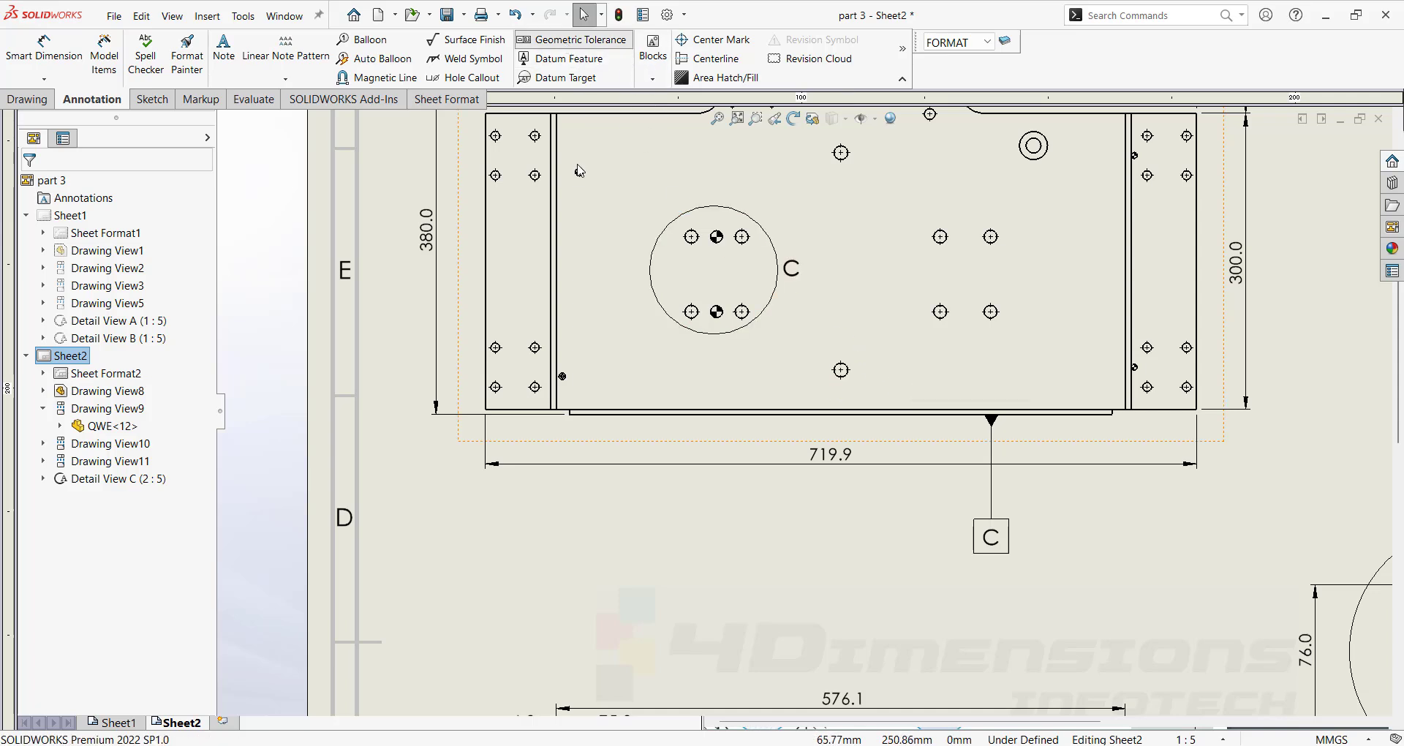
pyautogui.click(841, 370)
pyautogui.click(622, 506)
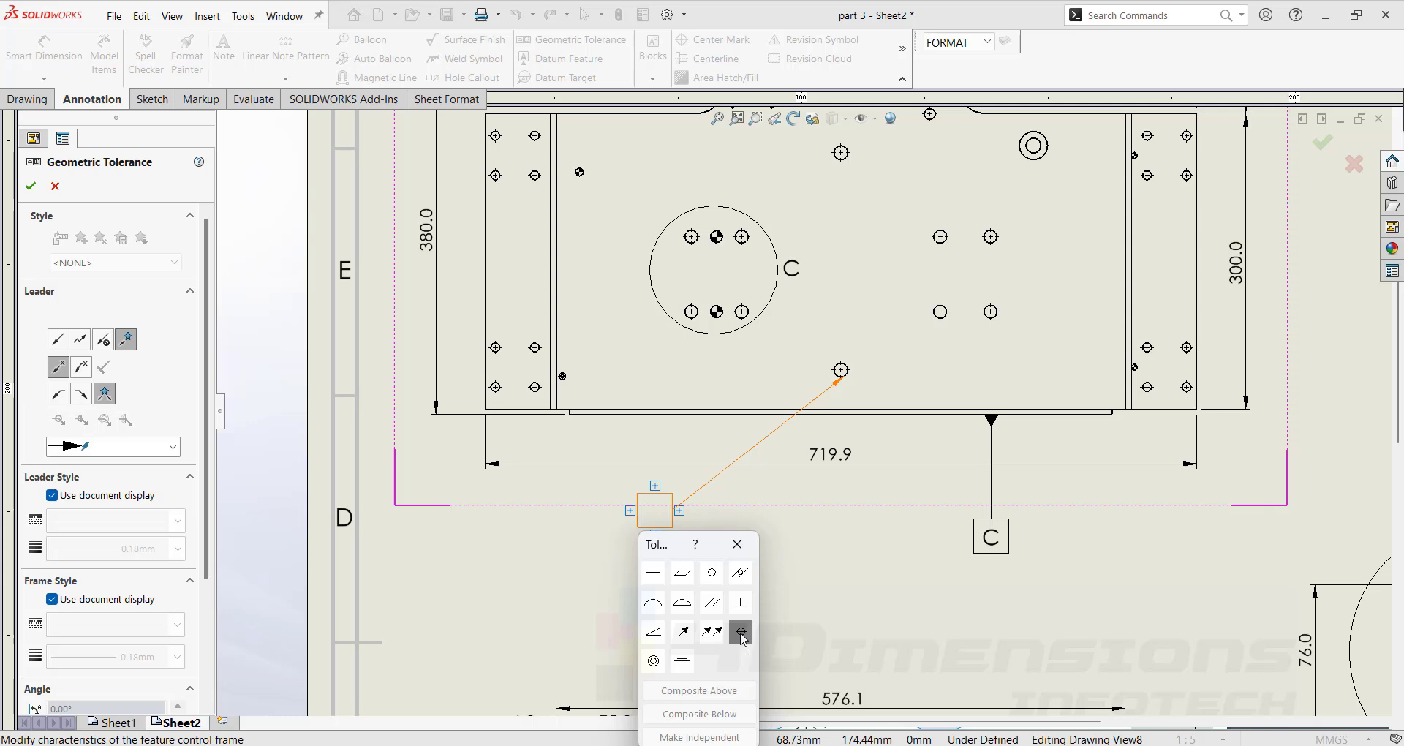
# - Define the hole's frame as a position tolerance with a 0.02 diameter zone and add datum A as its reference
pyautogui.click(741, 632)
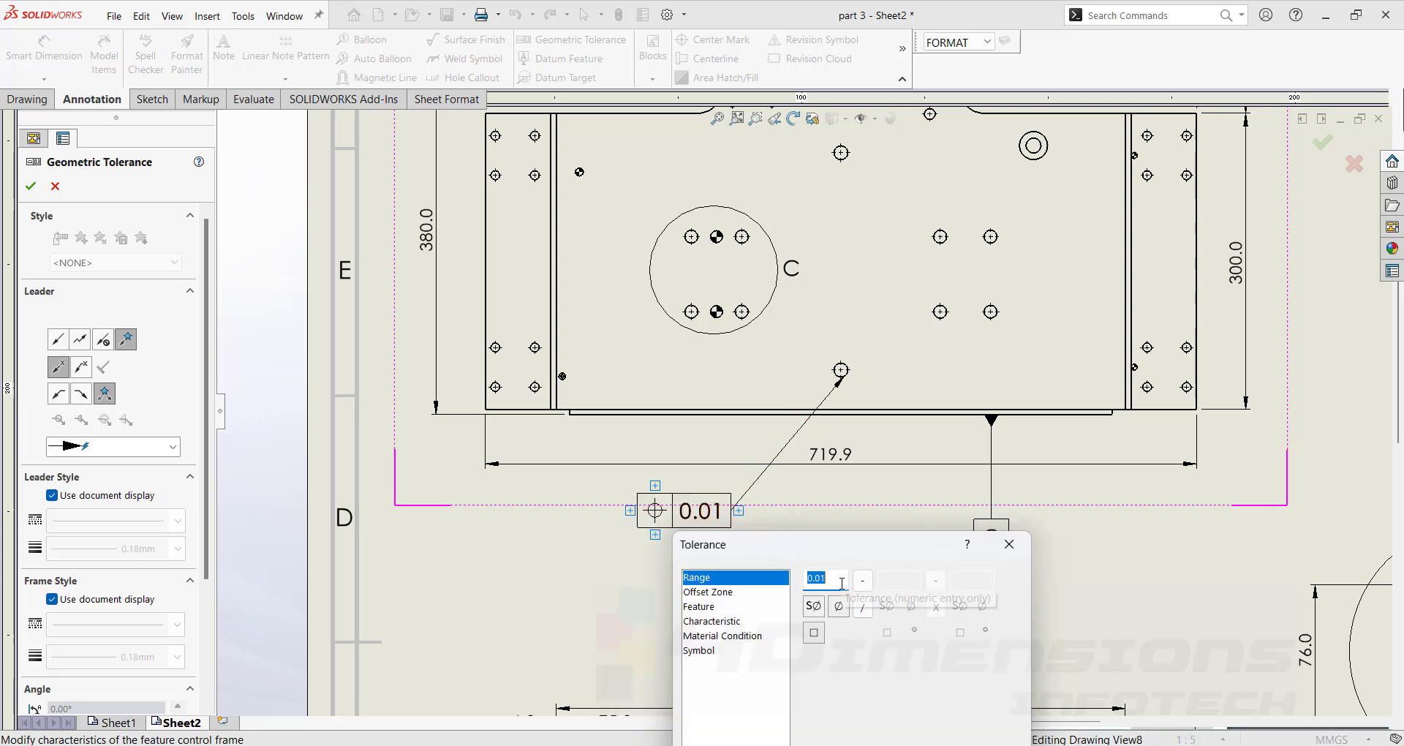
pyautogui.write('0.02')
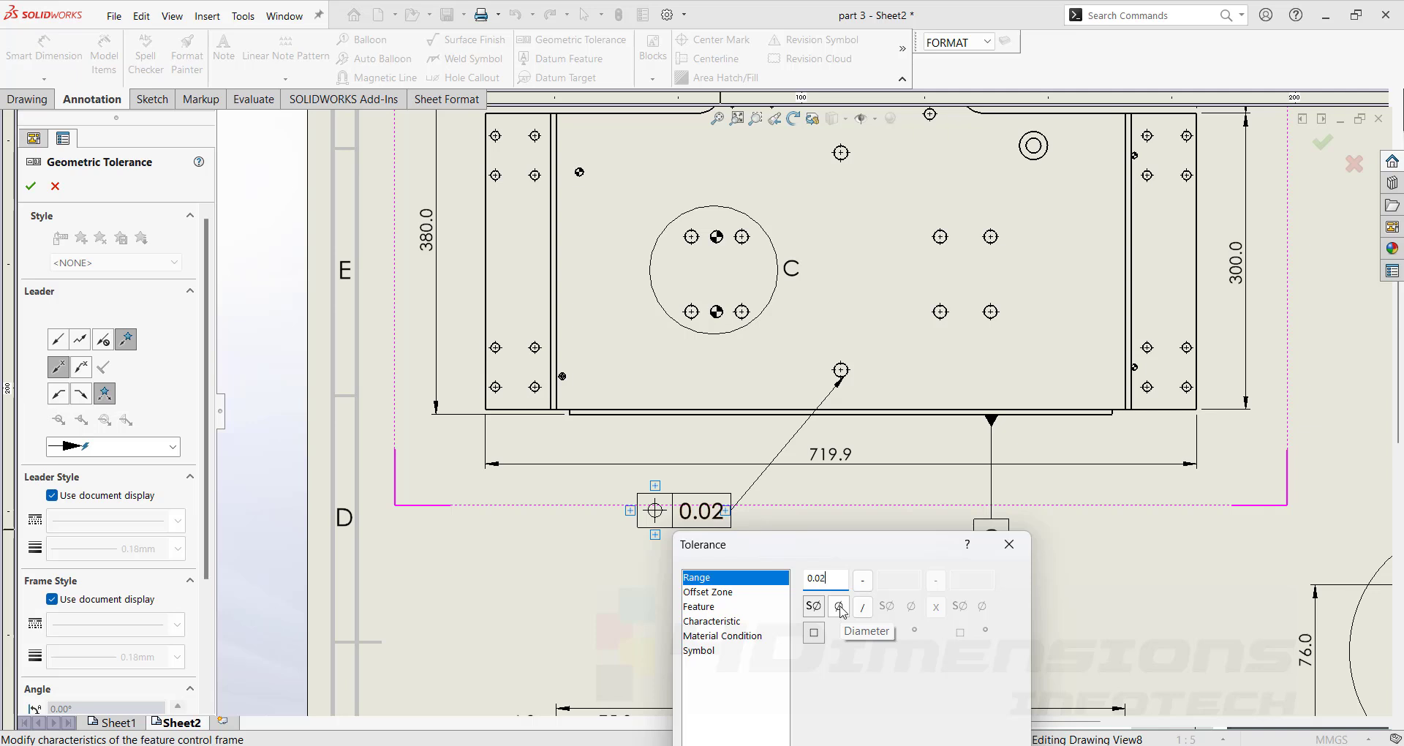
pyautogui.click(840, 608)
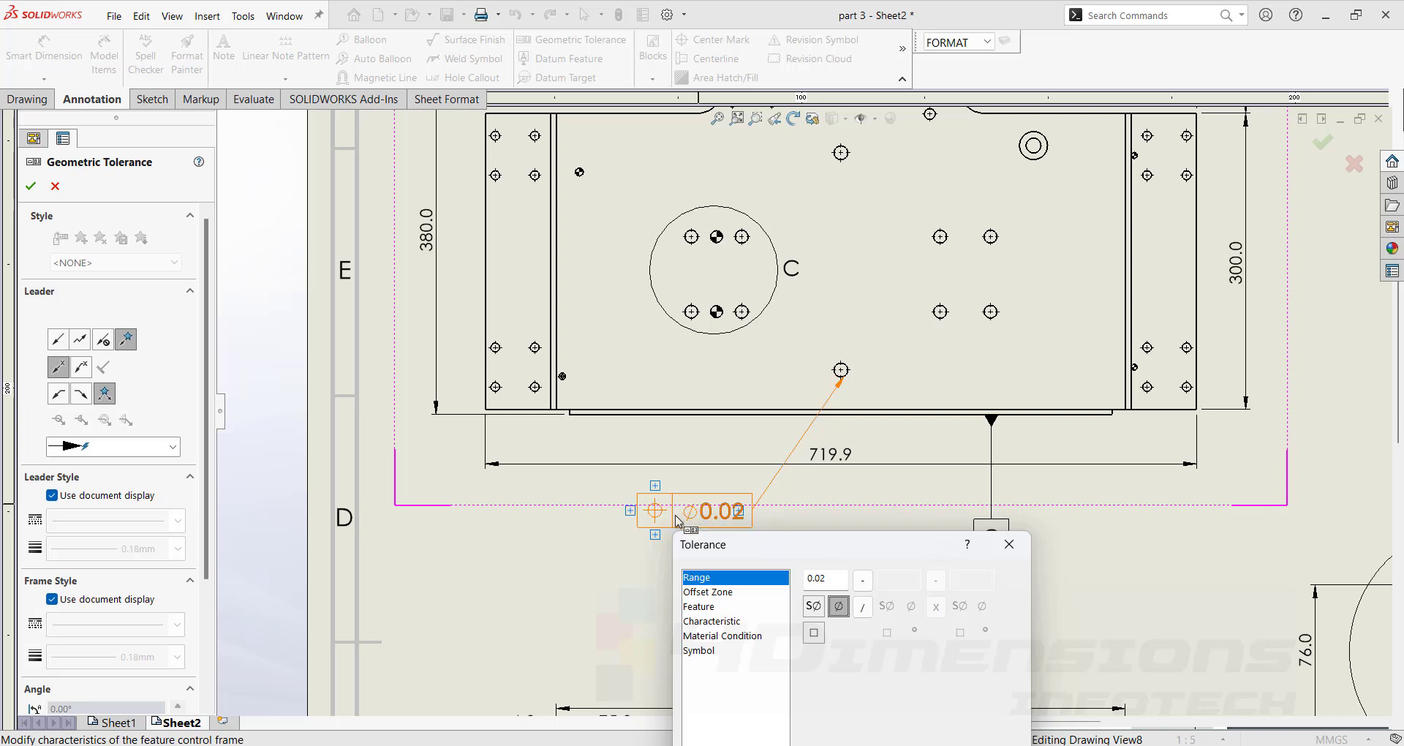
pyautogui.moveTo(929, 542); pyautogui.dragTo(1021, 291)
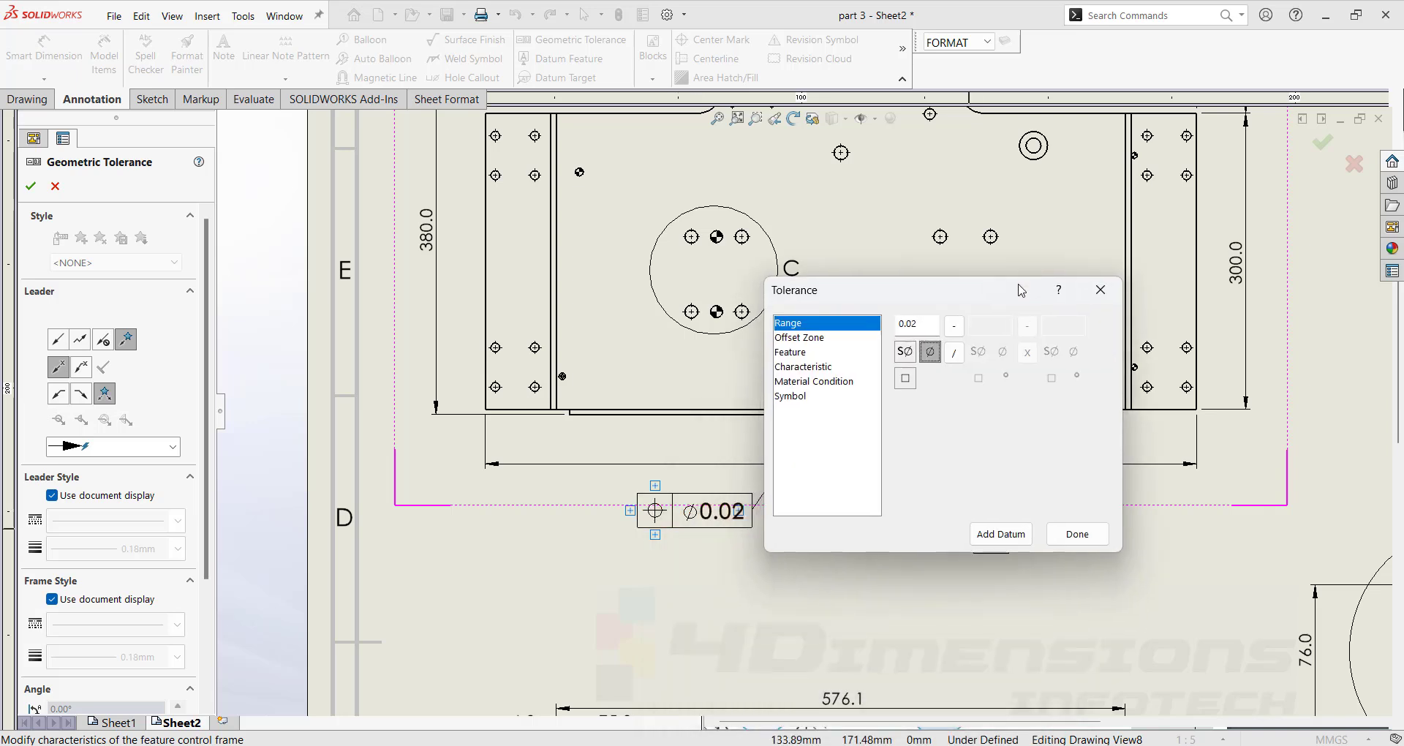
pyautogui.click(996, 534)
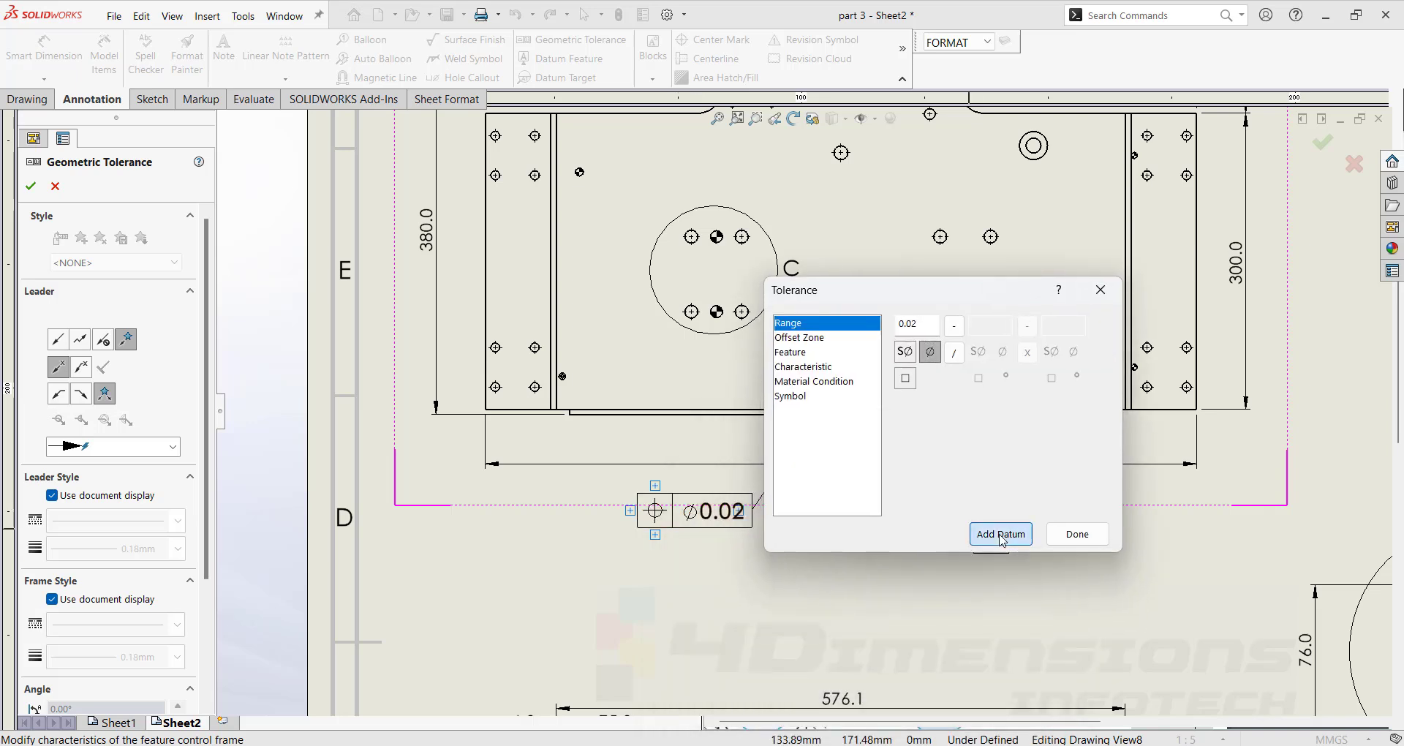
pyautogui.moveTo(930, 546); pyautogui.dragTo(1403, 406)
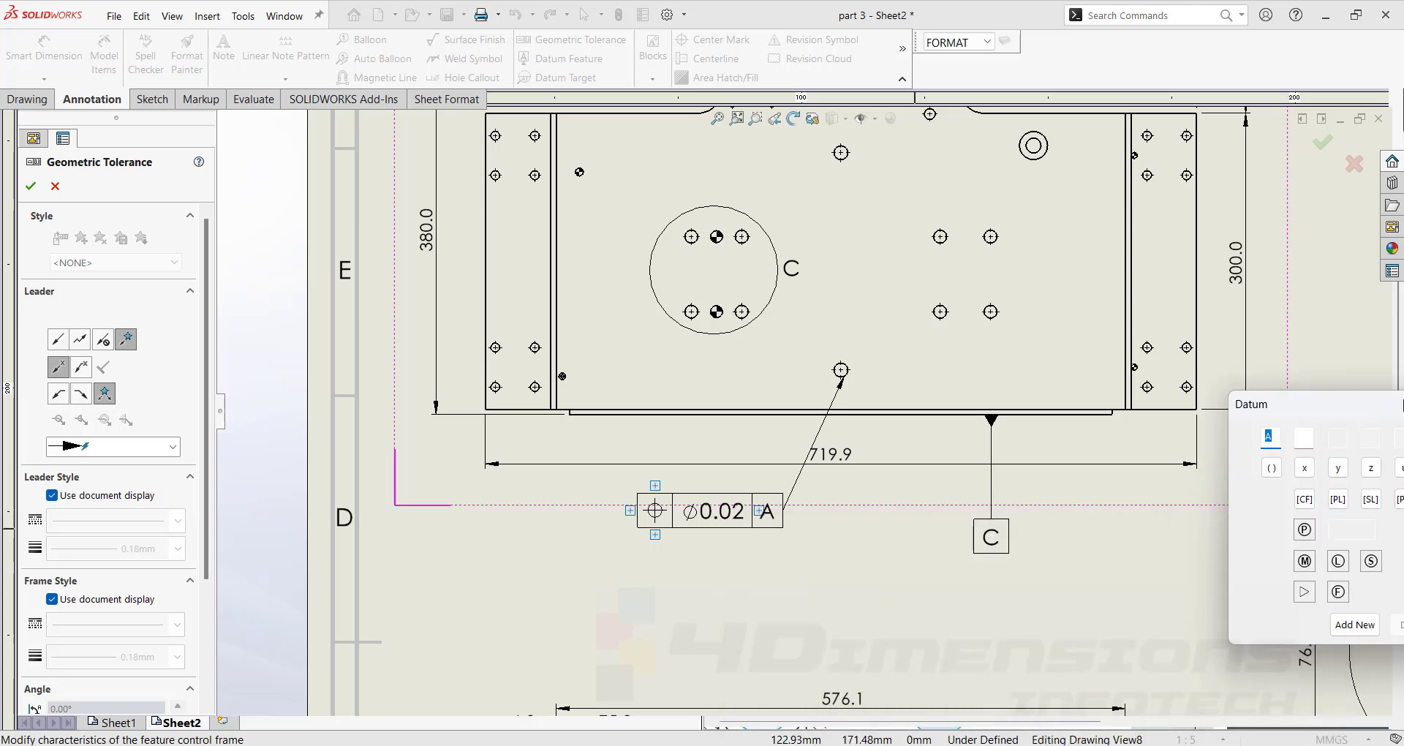
# - Examine the hole's position tolerance in relation to datums A, B and C in the top and front views
pyautogui.scroll(5, 790, 427)
pyautogui.scroll(-2, 790, 427)
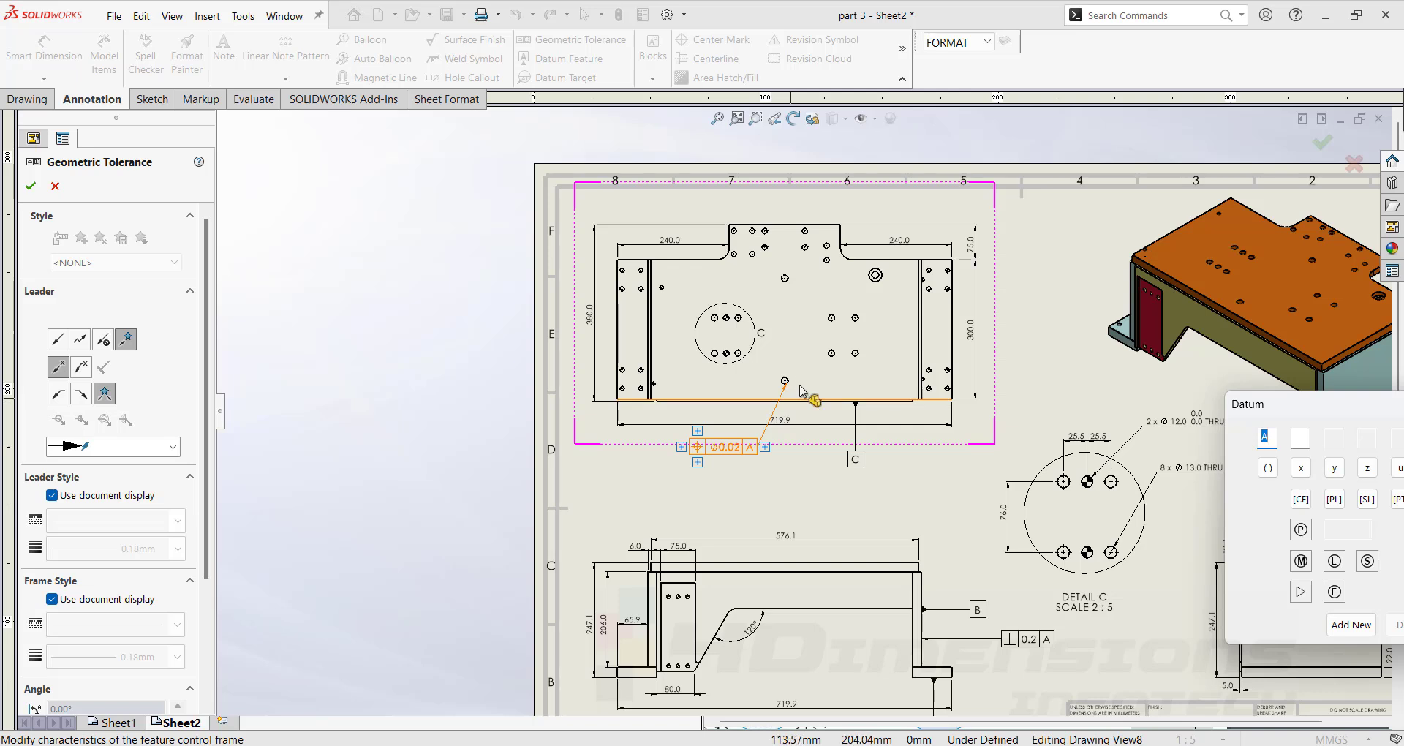
pyautogui.scroll(-2, 787, 395)
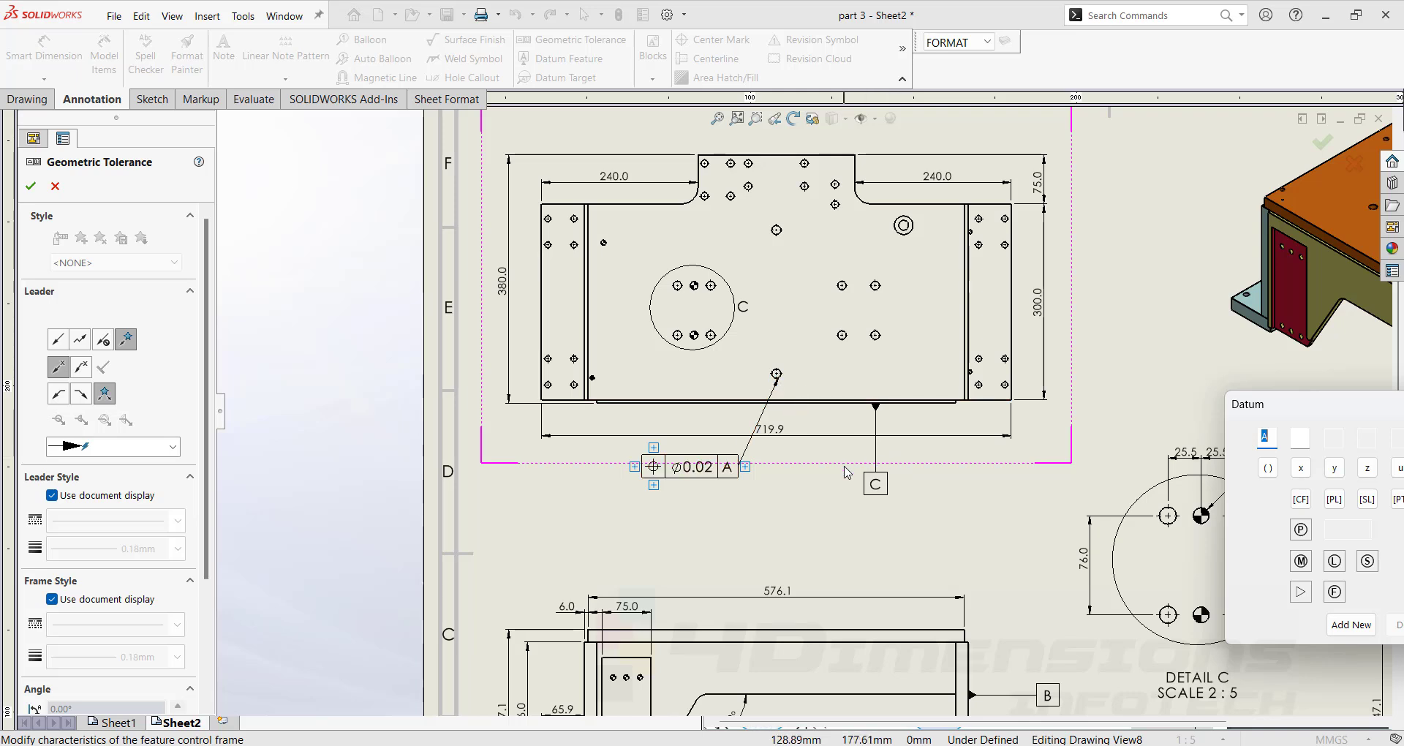
pyautogui.scroll(2, 804, 475)
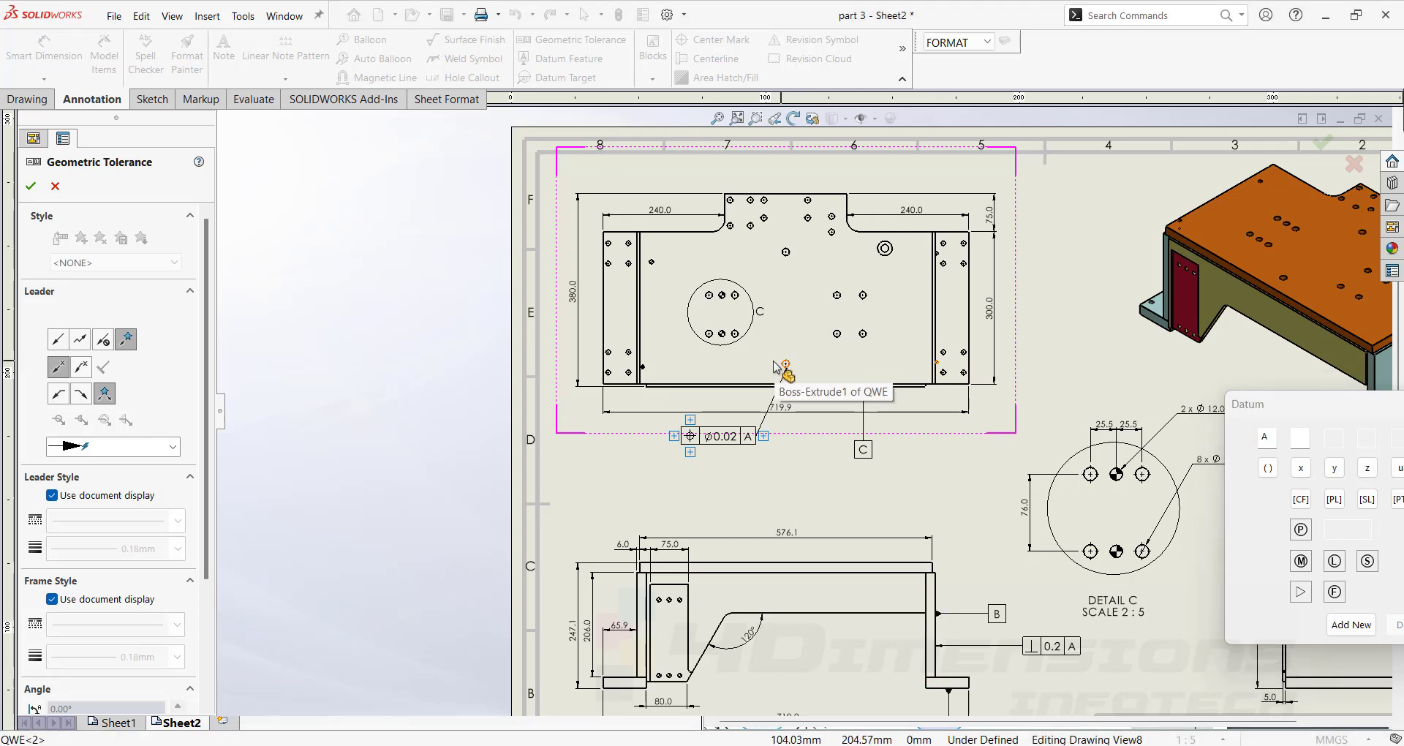
pyautogui.scroll(-1, 849, 413)
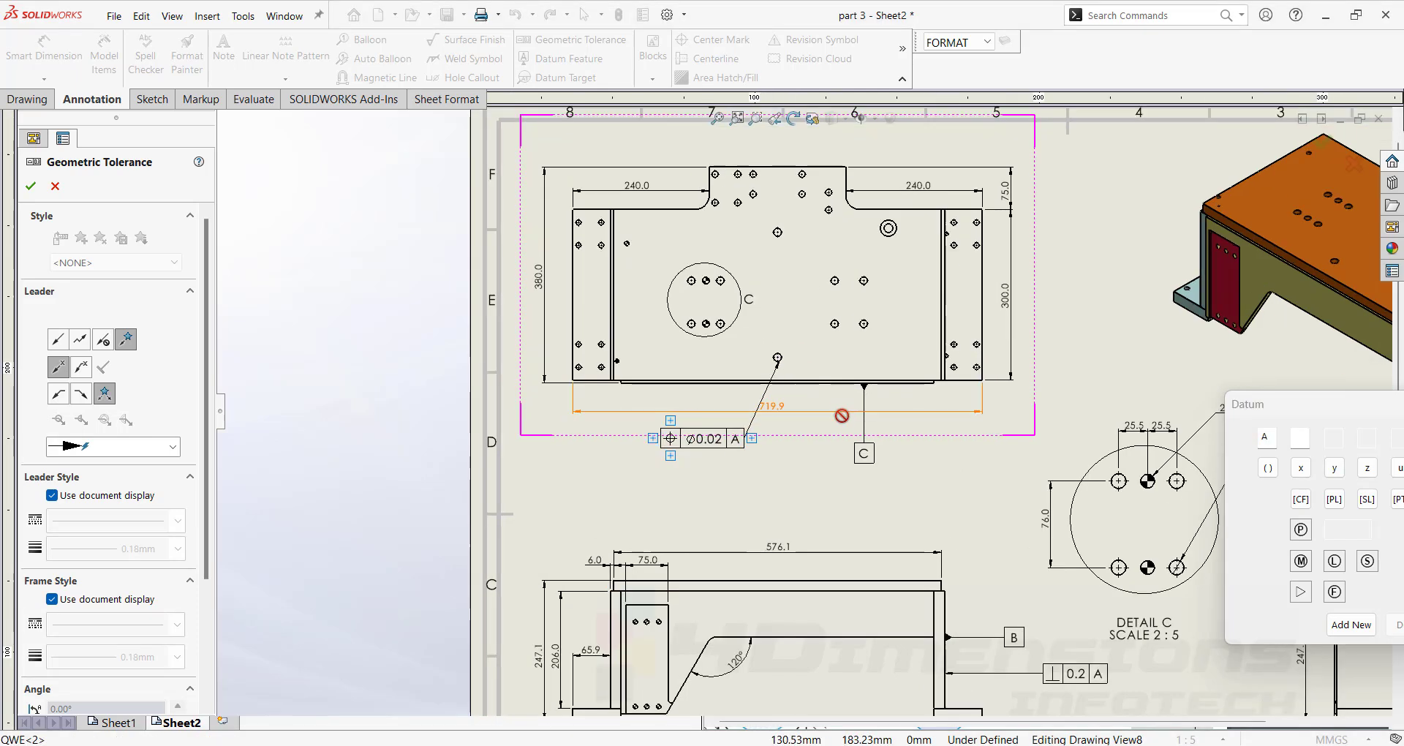
pyautogui.click(777, 356)
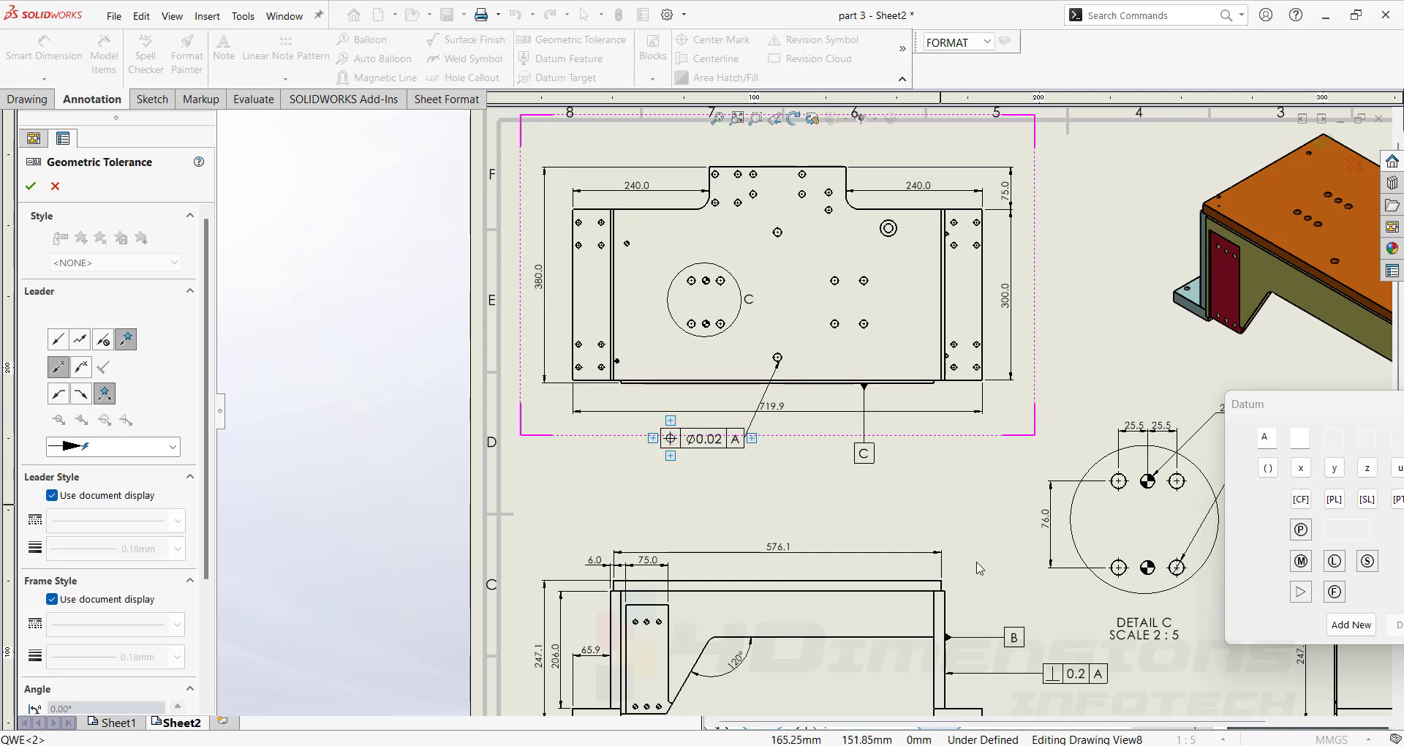
pyautogui.scroll(2, 967, 644)
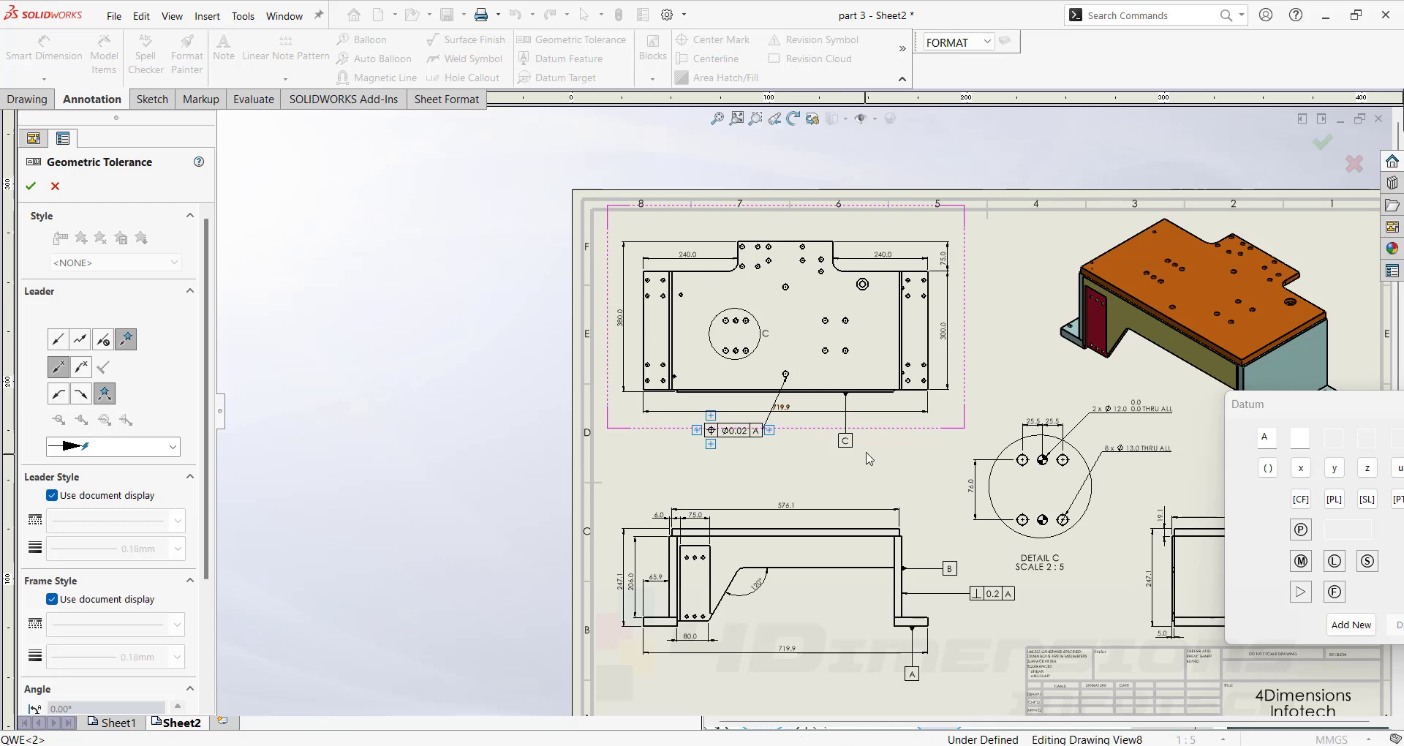
pyautogui.scroll(-1, 779, 472)
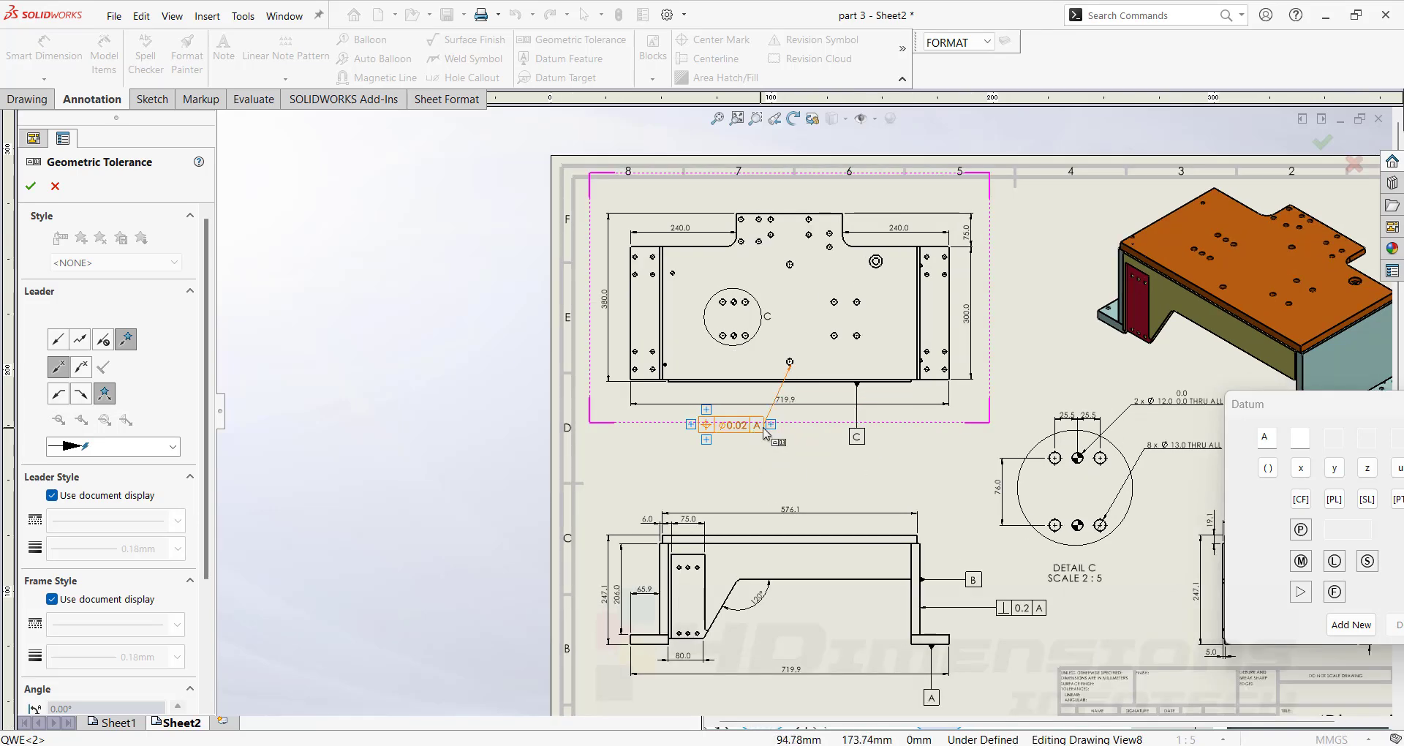
pyautogui.scroll(3, 811, 458)
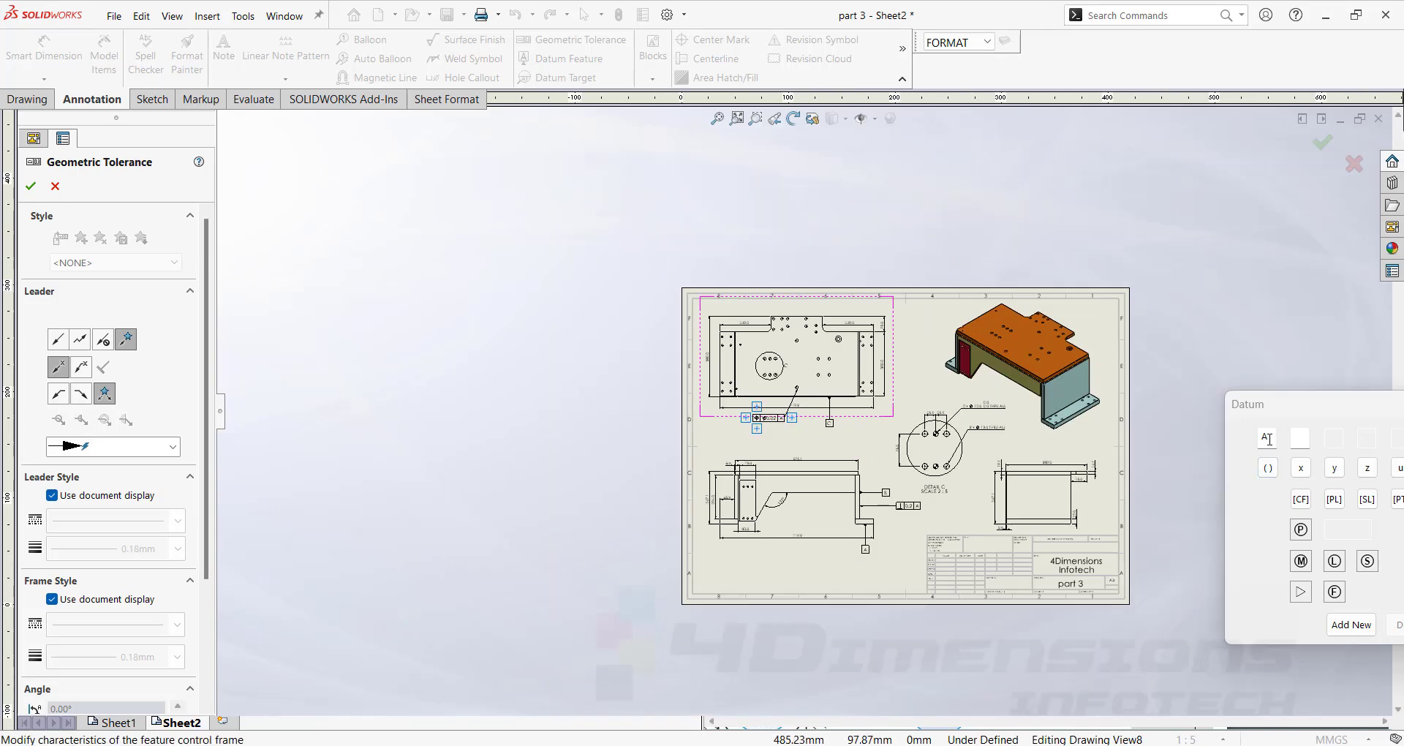
# - Change the hole position tolerance's datum references to C and B, and move its frame farther left below the top view
pyautogui.moveTo(1300, 408); pyautogui.dragTo(981, 269)
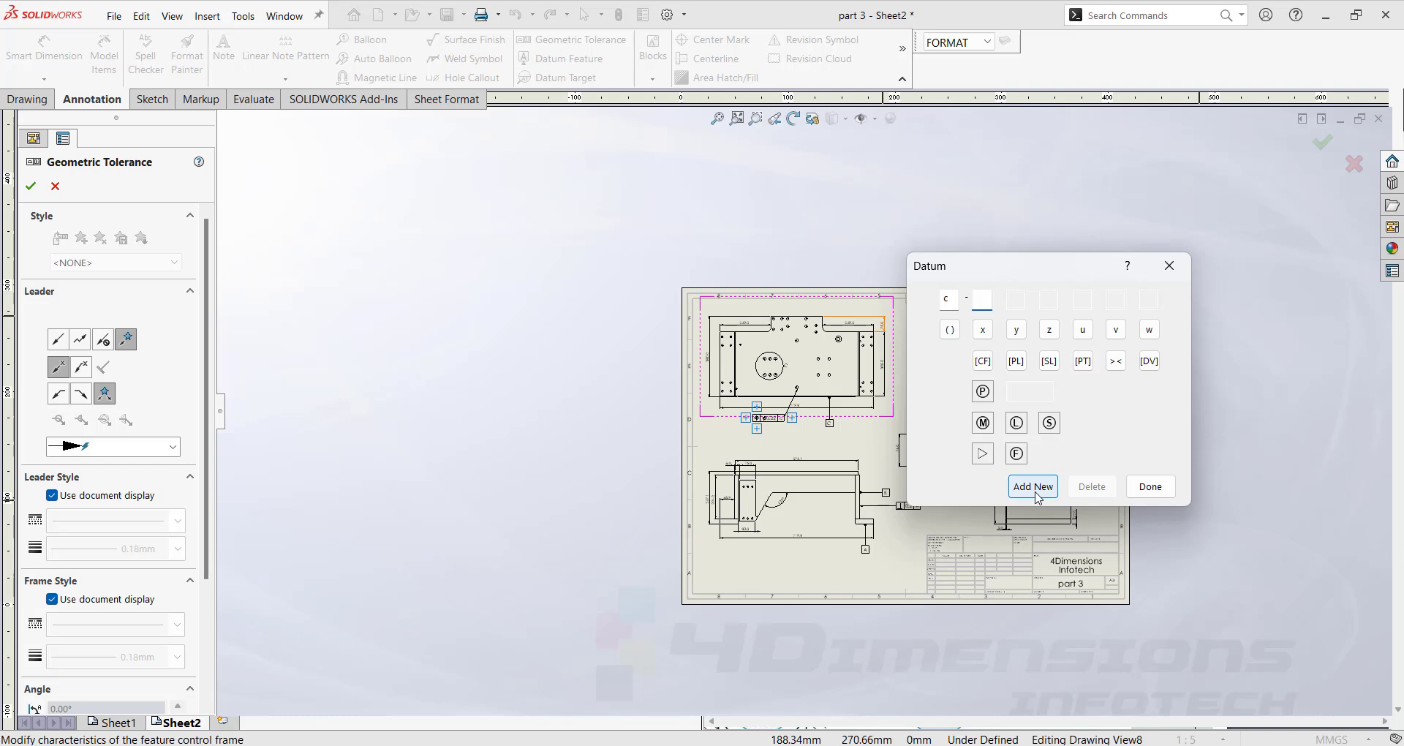
pyautogui.click(1039, 493)
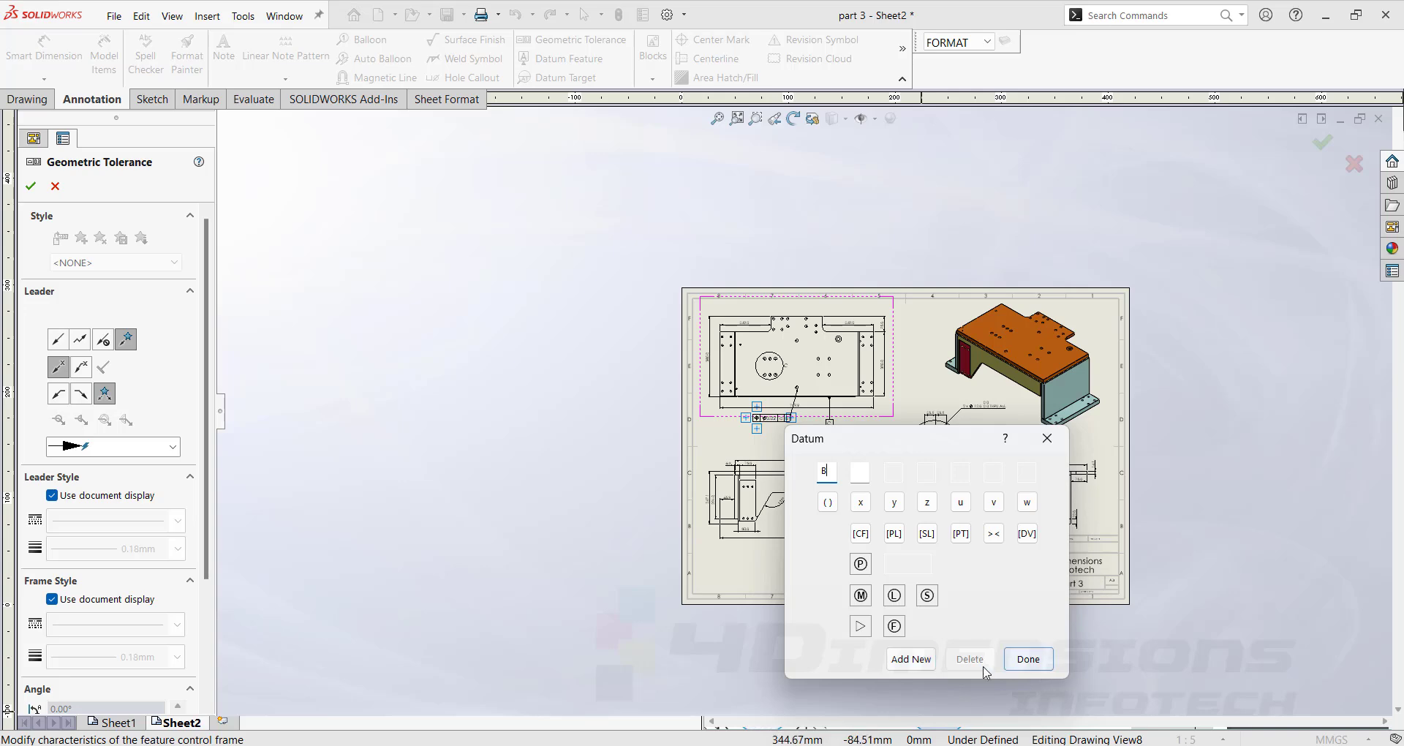
pyautogui.click(1050, 665)
pyautogui.scroll(-3, 792, 421)
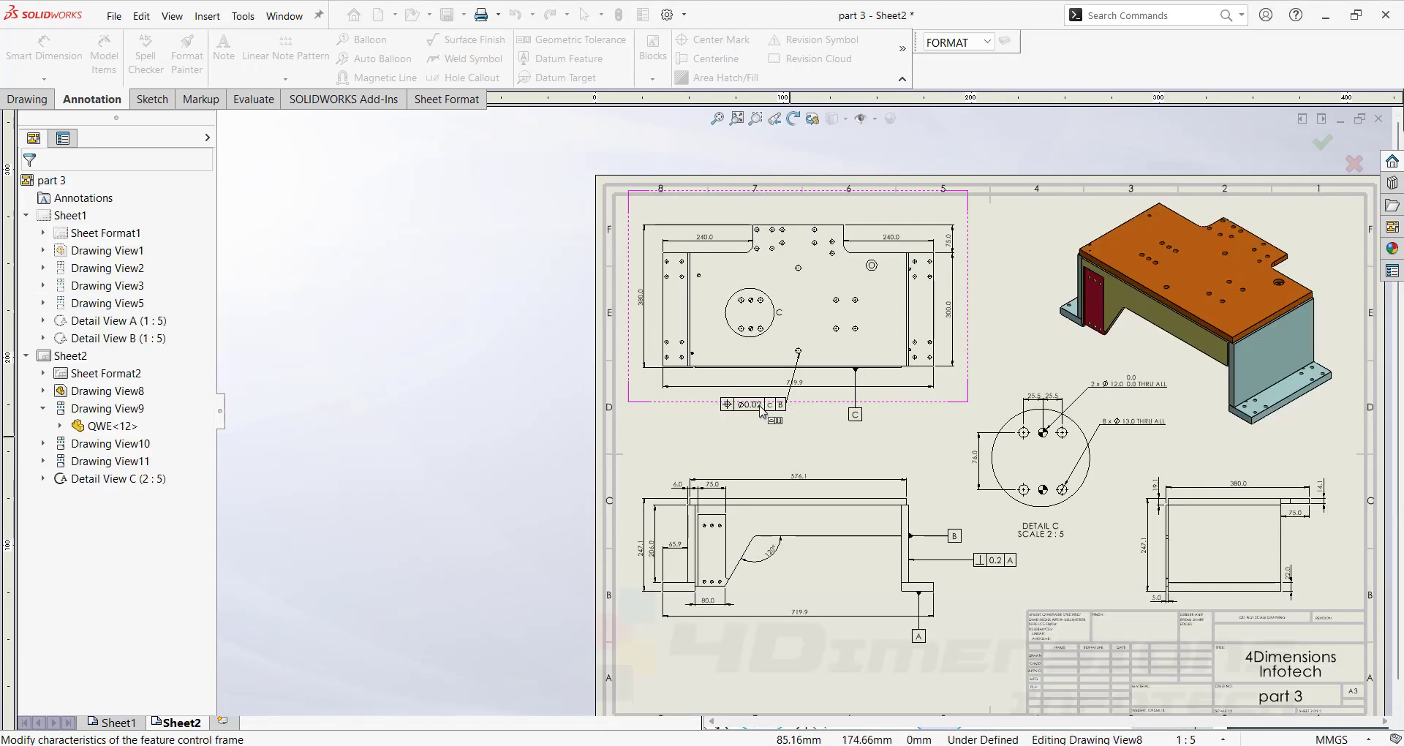
pyautogui.moveTo(794, 426); pyautogui.dragTo(691, 432)
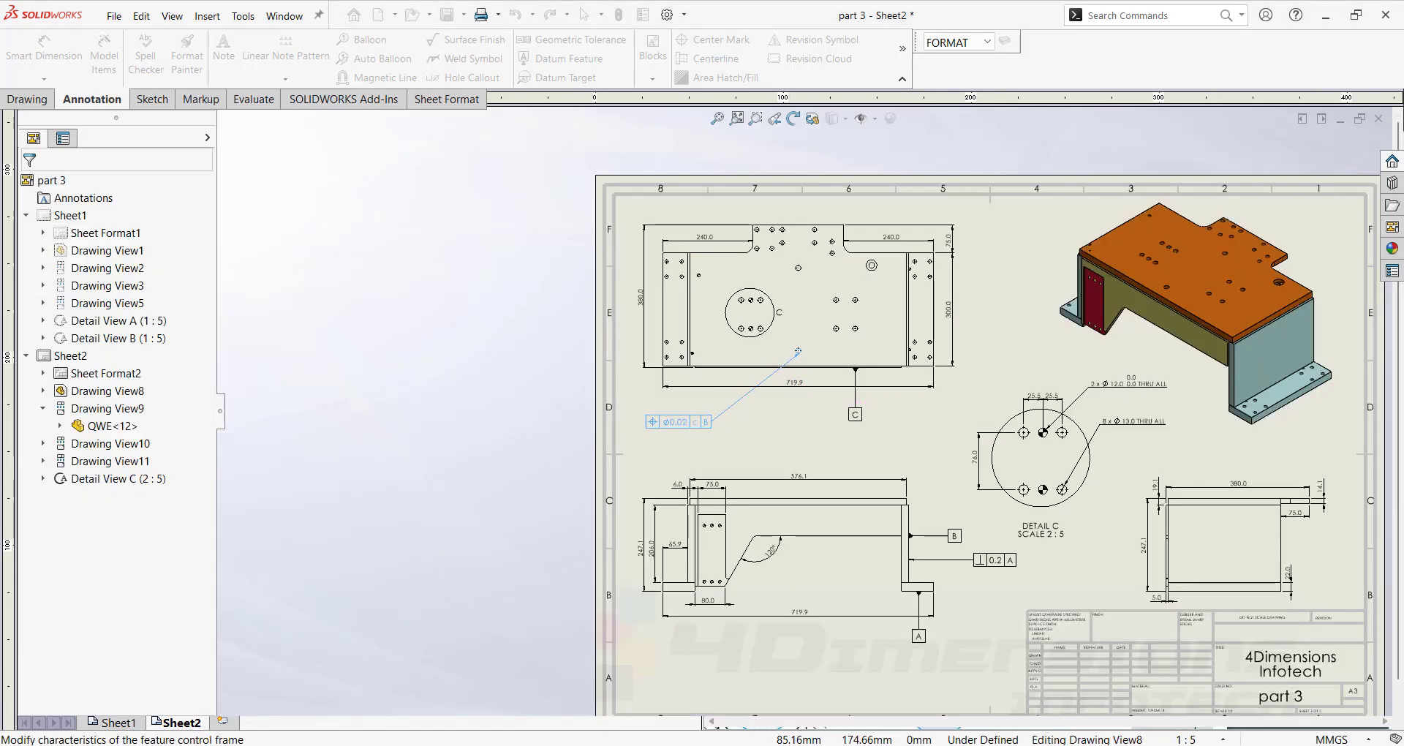
# - Attach datum feature D to the outer circle of the counterbored hole in the top view, placing its label above the view
pyautogui.scroll(-1, 849, 302)
pyautogui.scroll(-5, 850, 302)
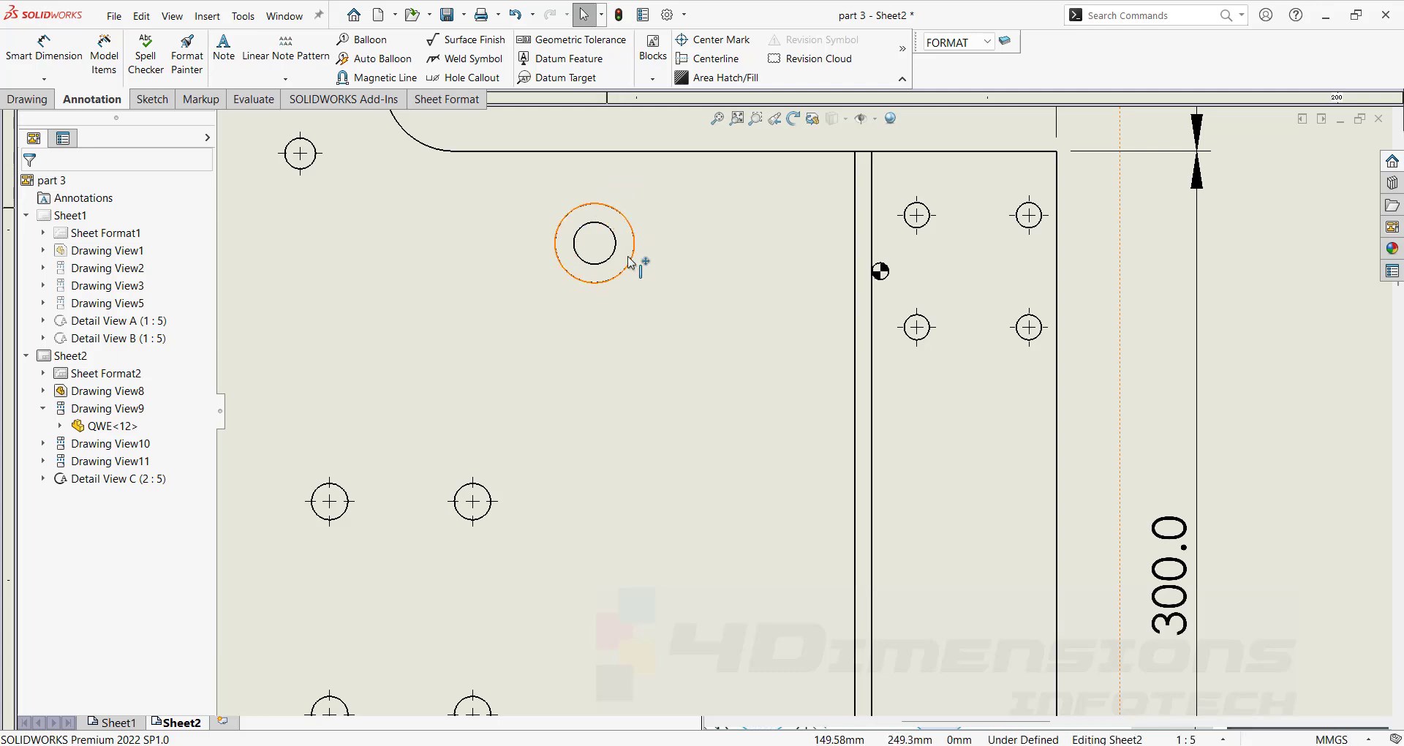
pyautogui.click(575, 63)
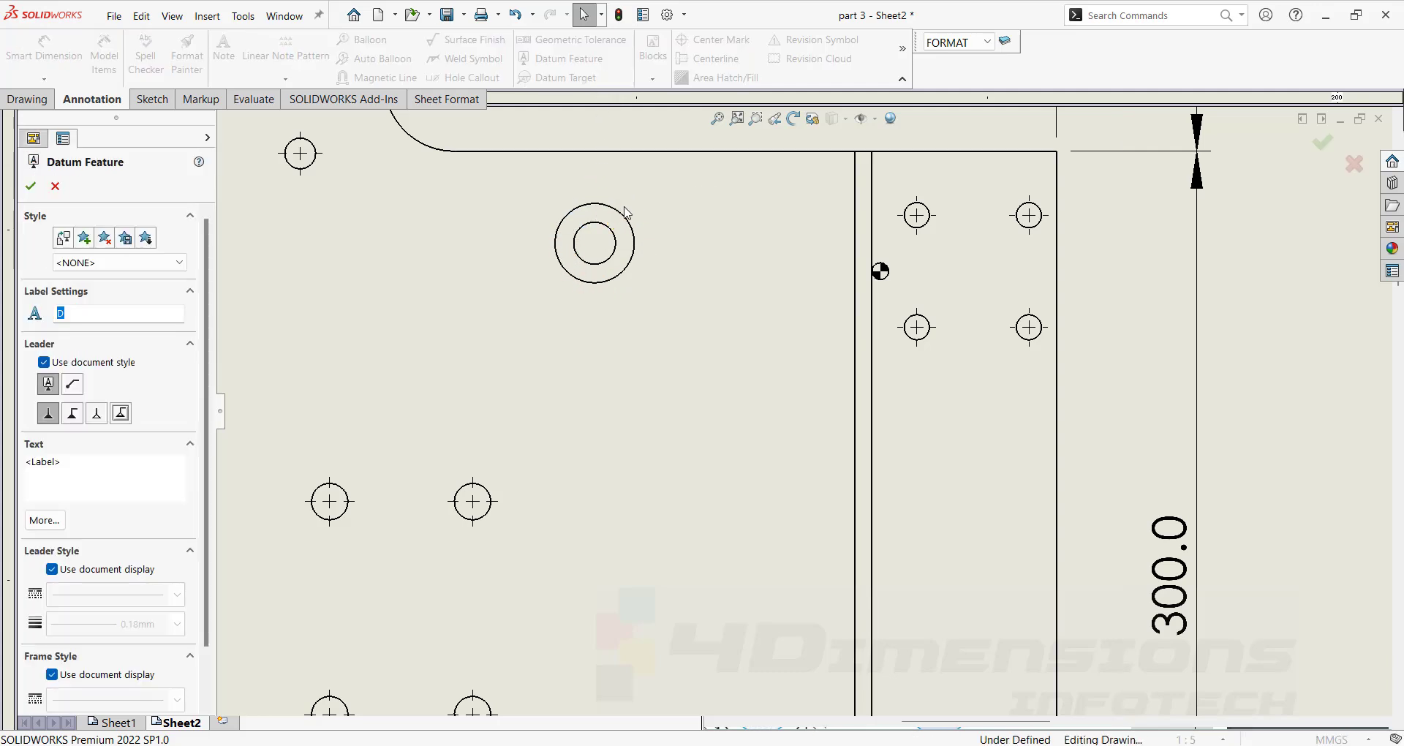
pyautogui.scroll(6, 701, 259)
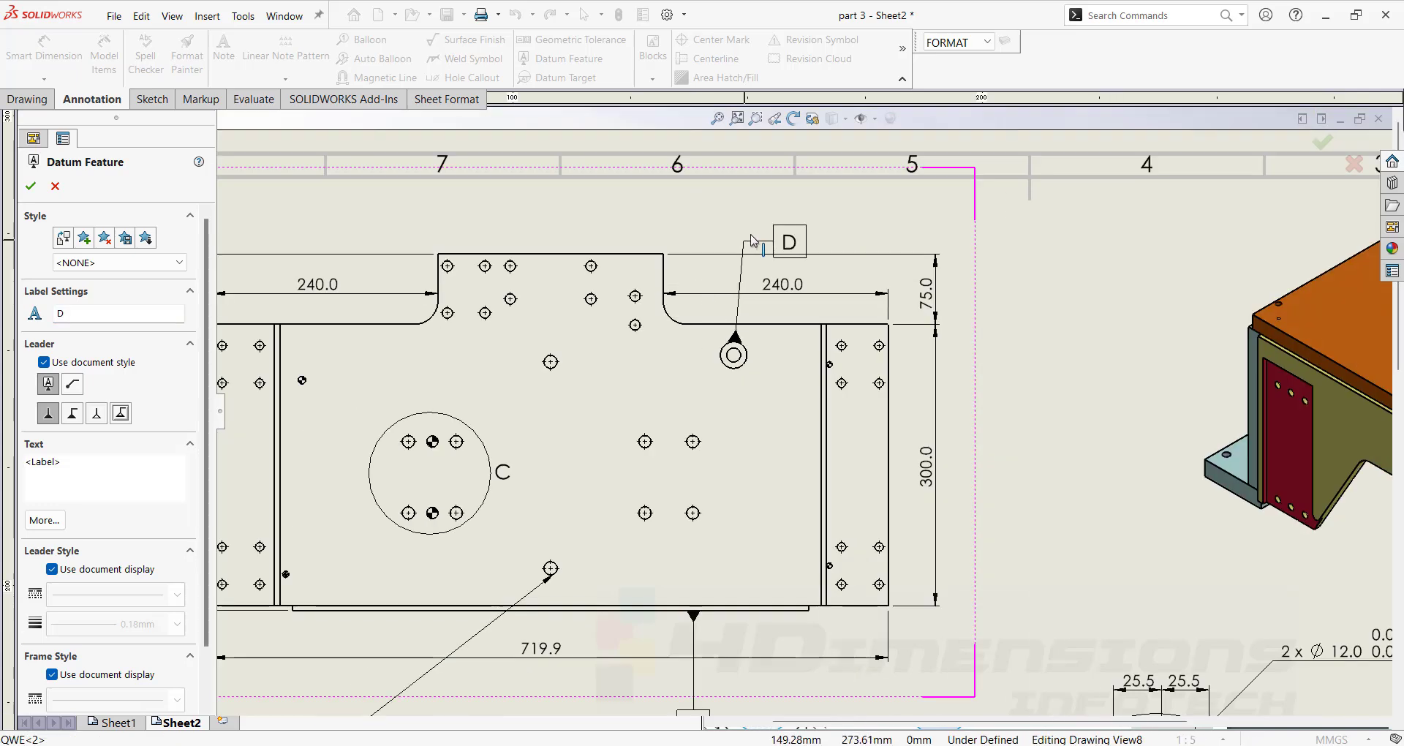
pyautogui.click(764, 231)
pyautogui.scroll(-3, 767, 414)
pyautogui.press('Escape')
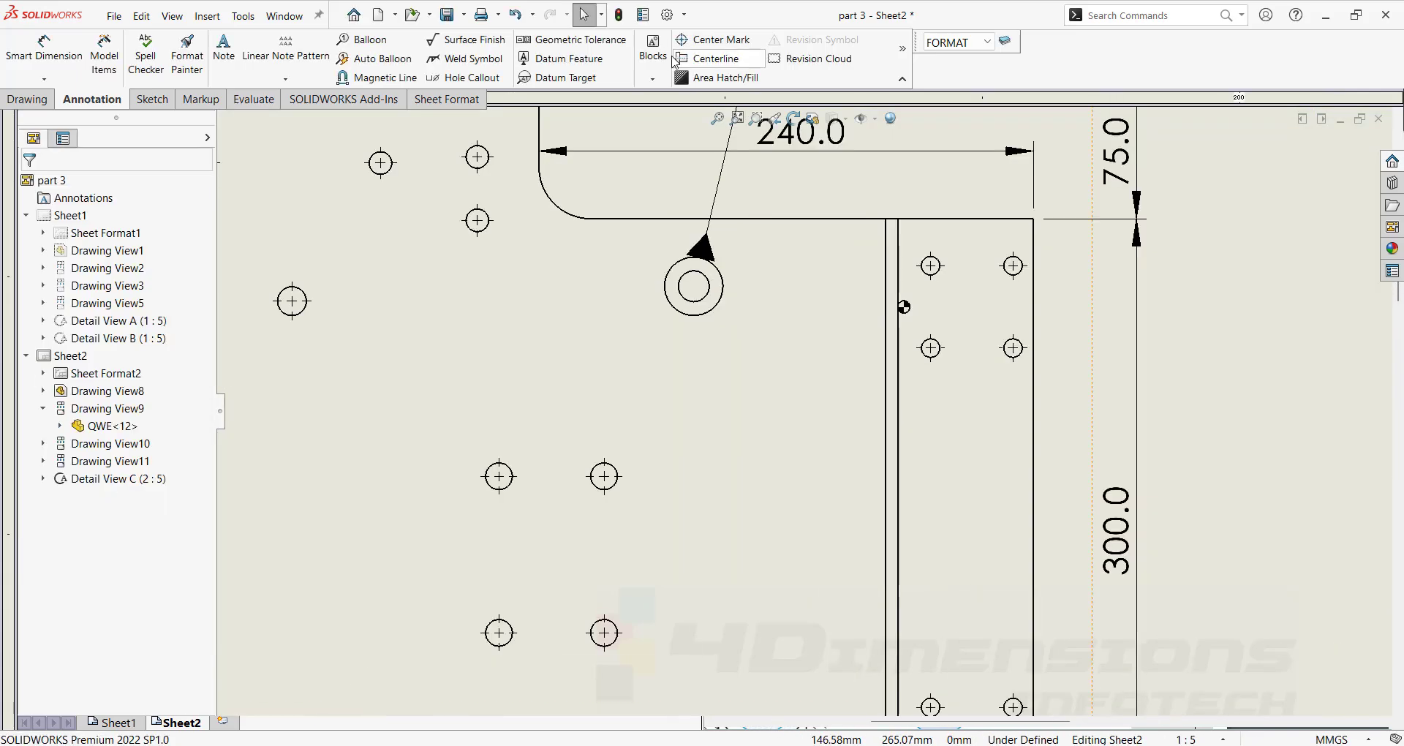
# - Attach a geometric tolerance frame to the counterbored hole's inner circle, placing it to the right of the 300.0 dimension
pyautogui.click(572, 41)
pyautogui.scroll(3, 803, 409)
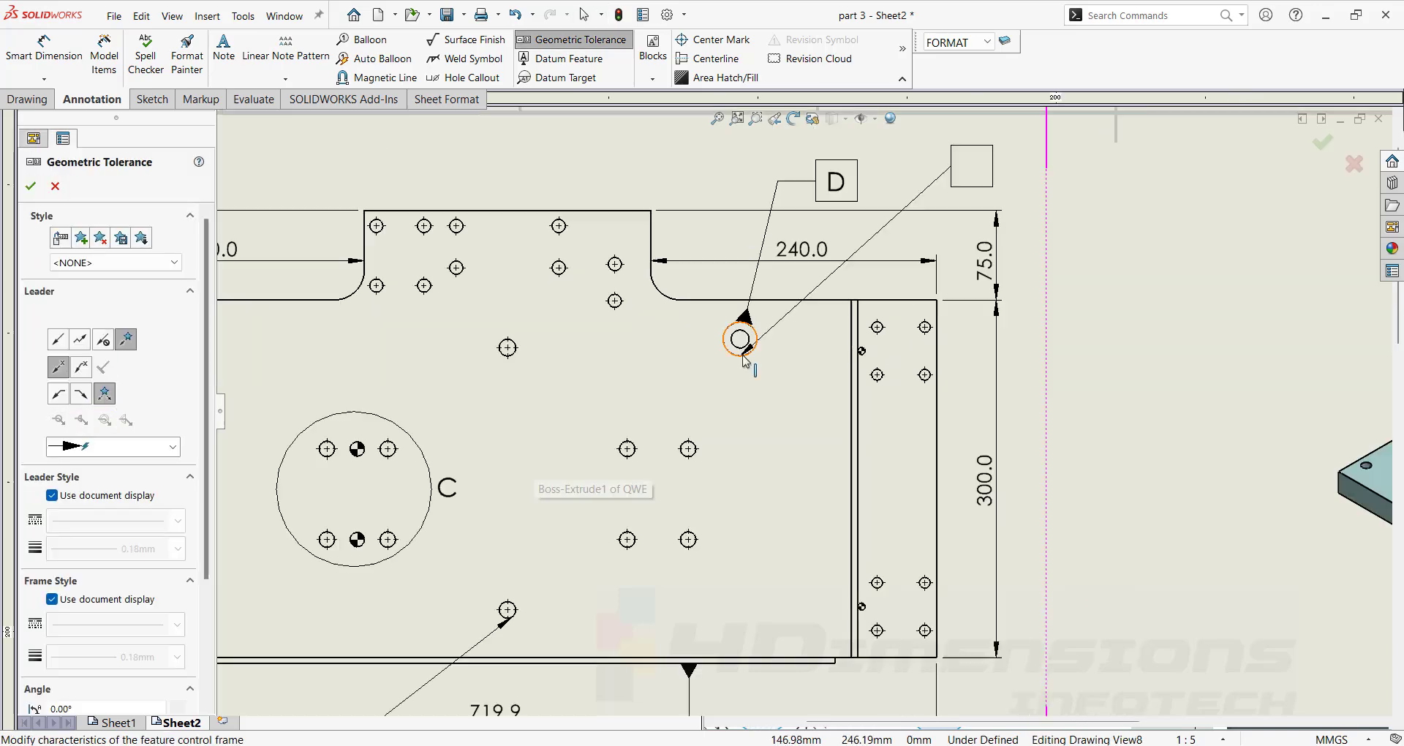
pyautogui.click(744, 352)
pyautogui.click(1044, 431)
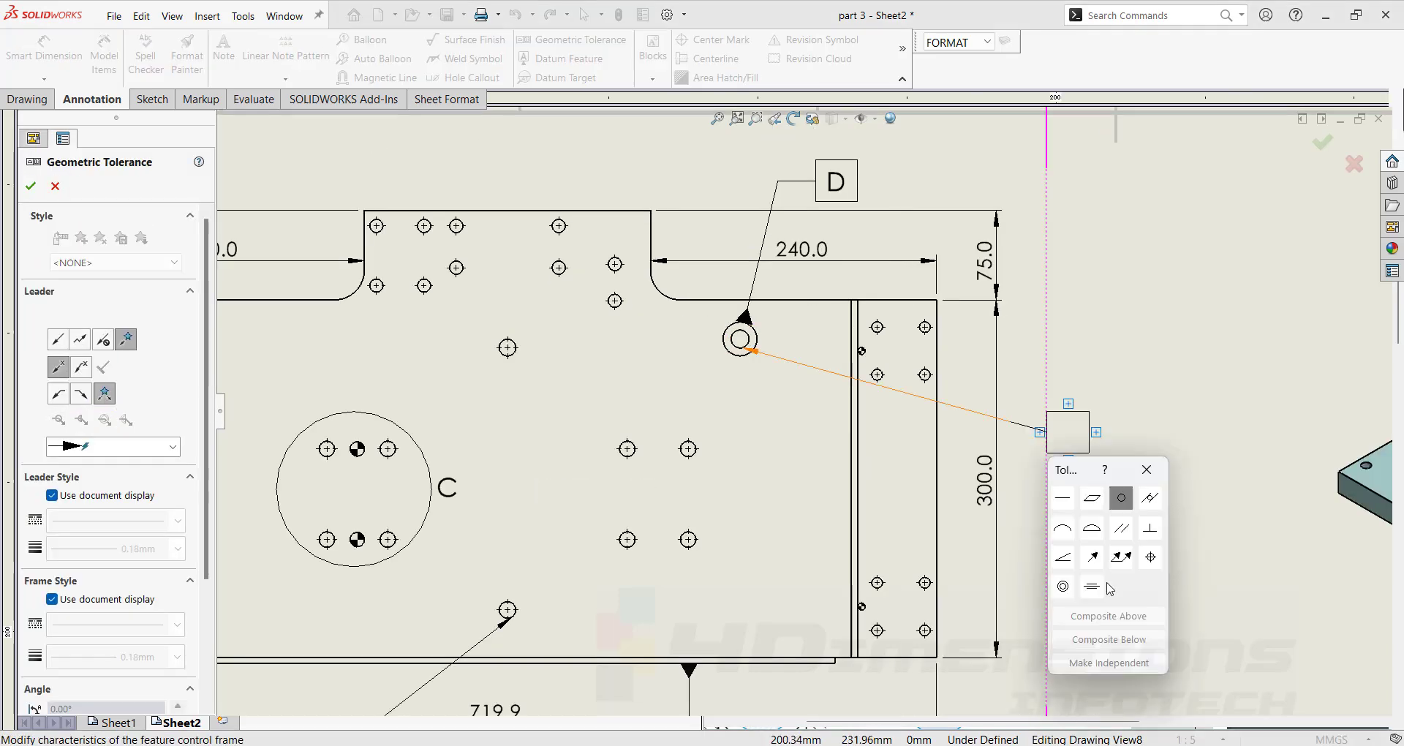
# - Define the counterbored hole's frame as a concentricity tolerance with a 0.02 diameter zone relative to datum D
pyautogui.click(1063, 587)
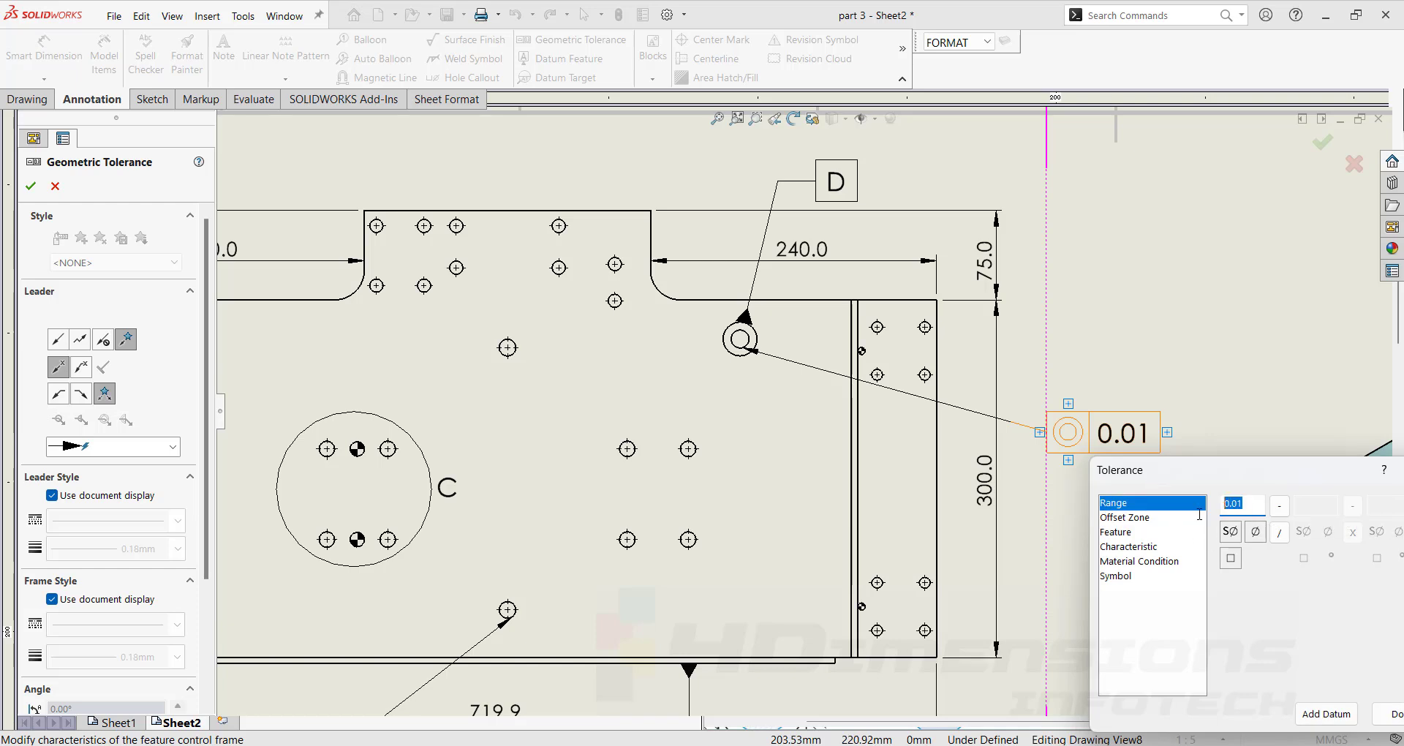
pyautogui.write('0.02')
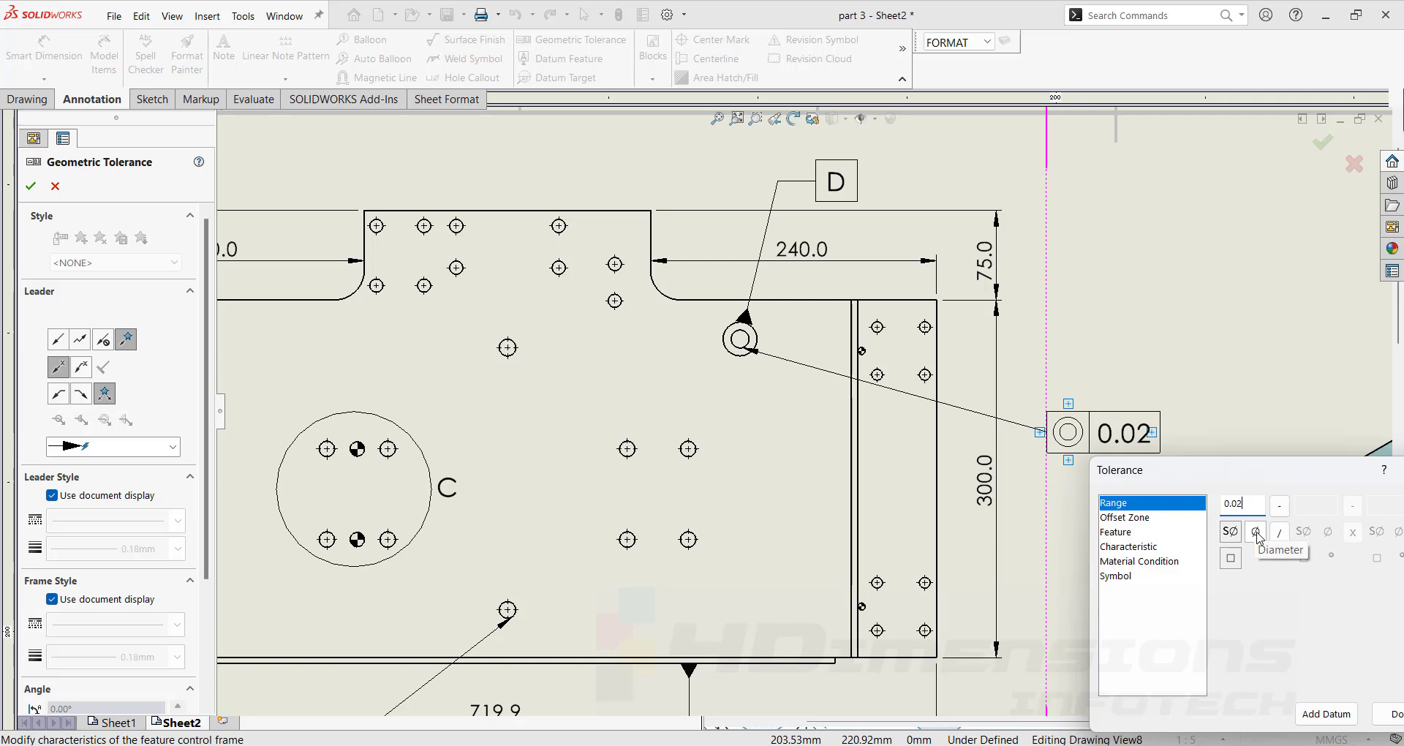
pyautogui.click(1256, 533)
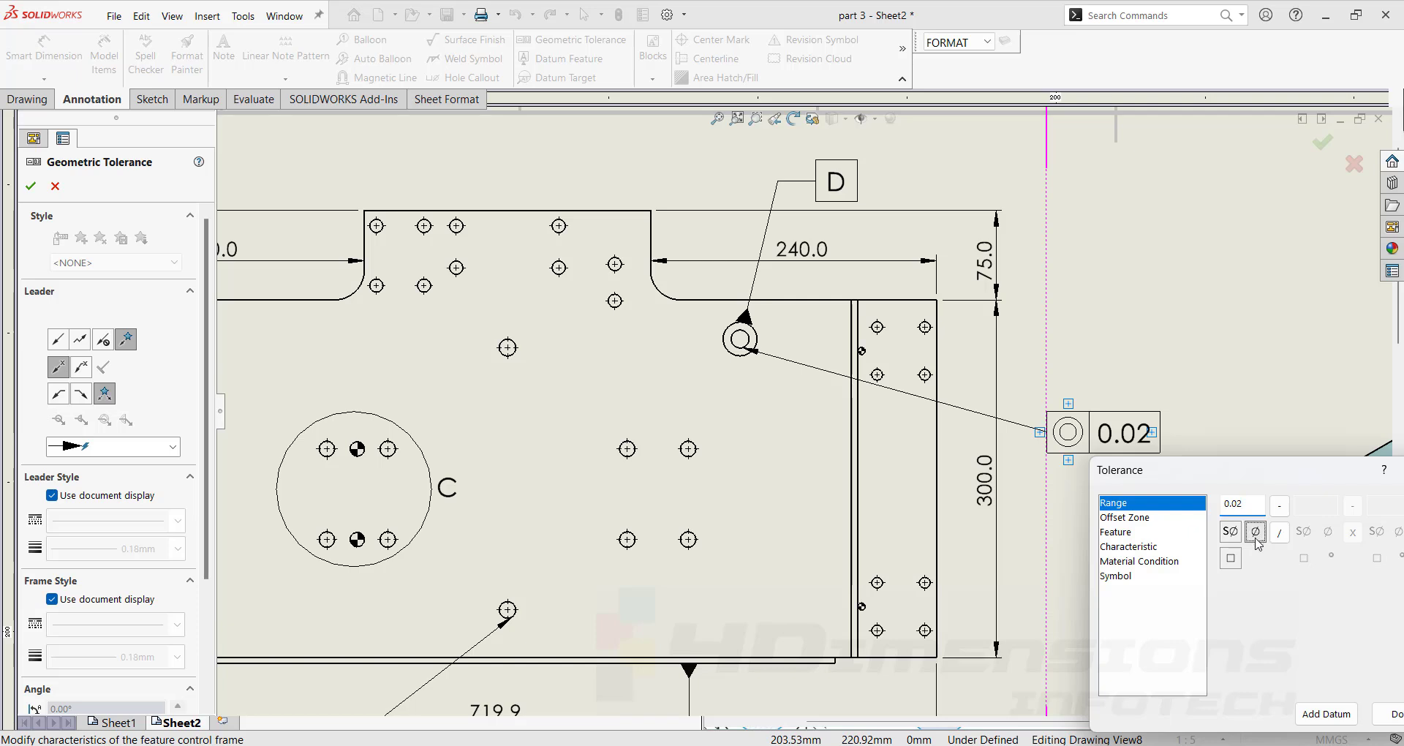
pyautogui.click(1326, 714)
pyautogui.moveTo(1280, 468); pyautogui.dragTo(997, 113)
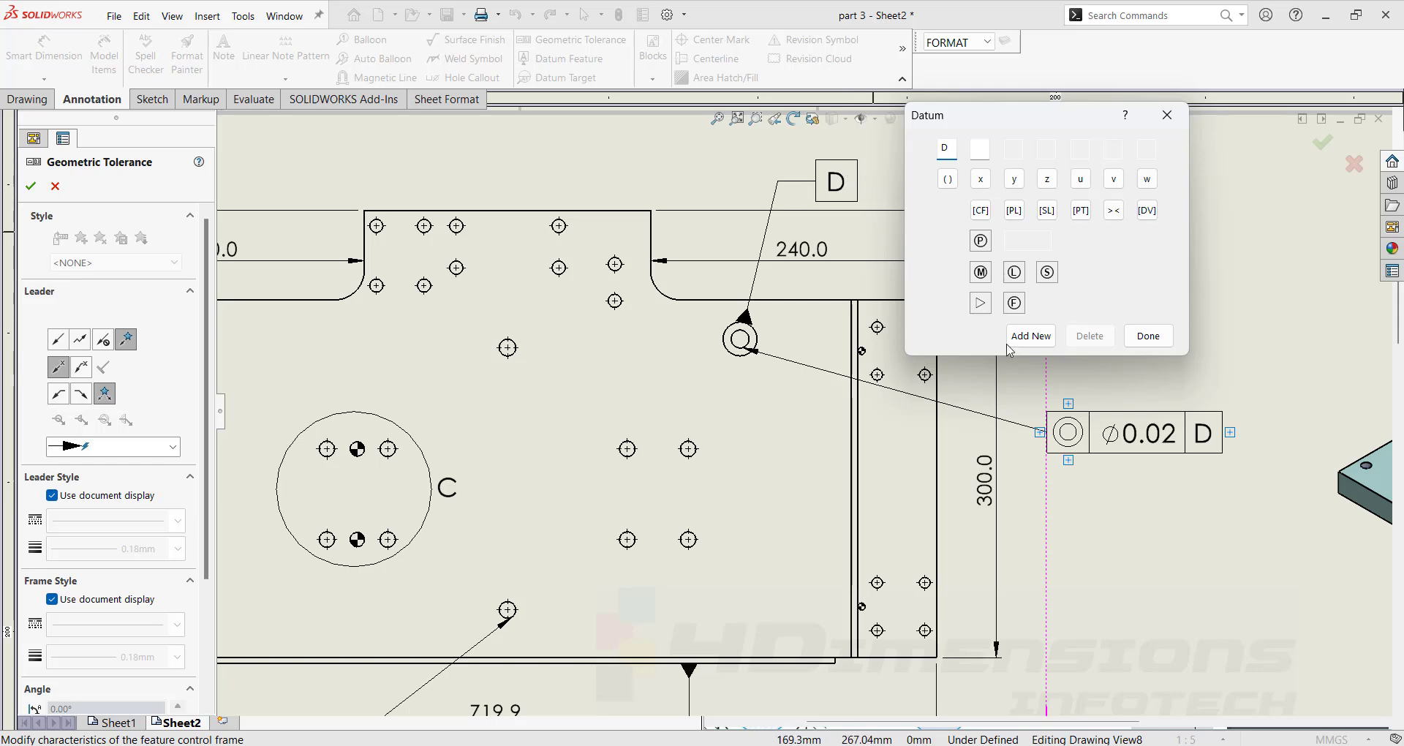
pyautogui.click(1154, 341)
pyautogui.scroll(5, 1024, 388)
pyautogui.scroll(2, 914, 567)
pyautogui.scroll(-1, 870, 585)
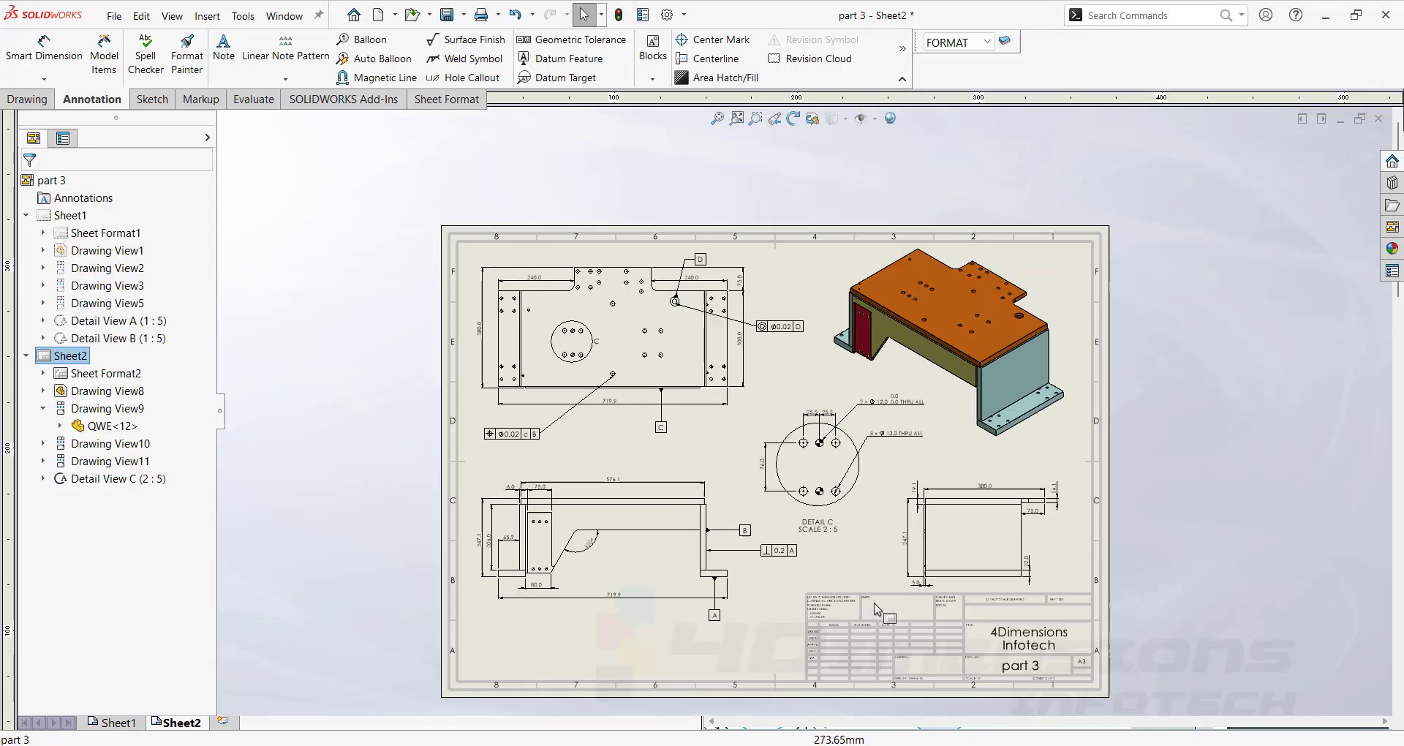